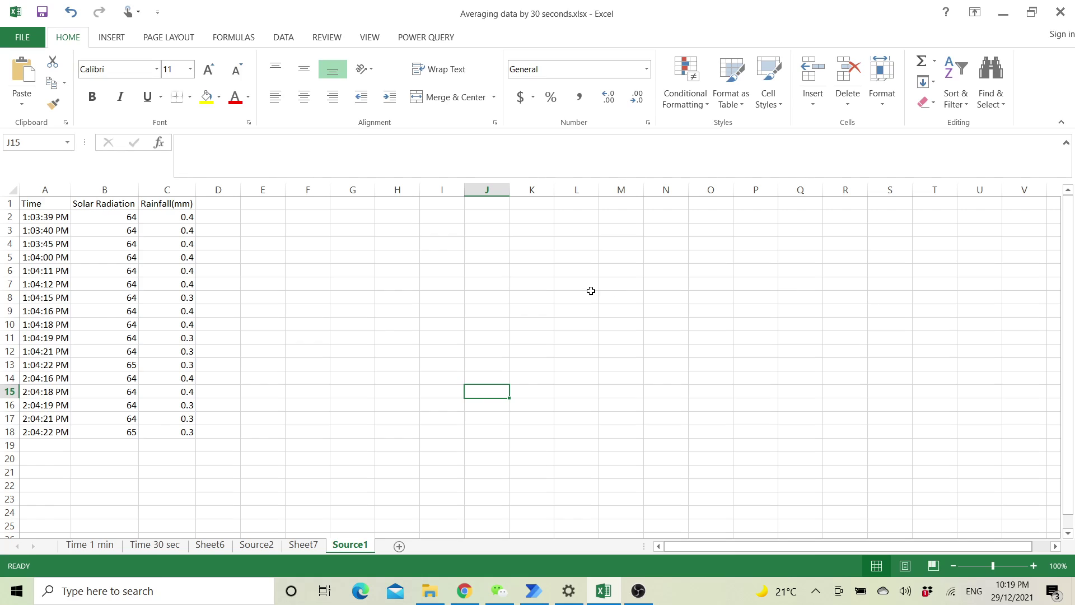
- Check the time format of cell A2 in Format Cells, leaving it unchanged
left_click(378, 319)
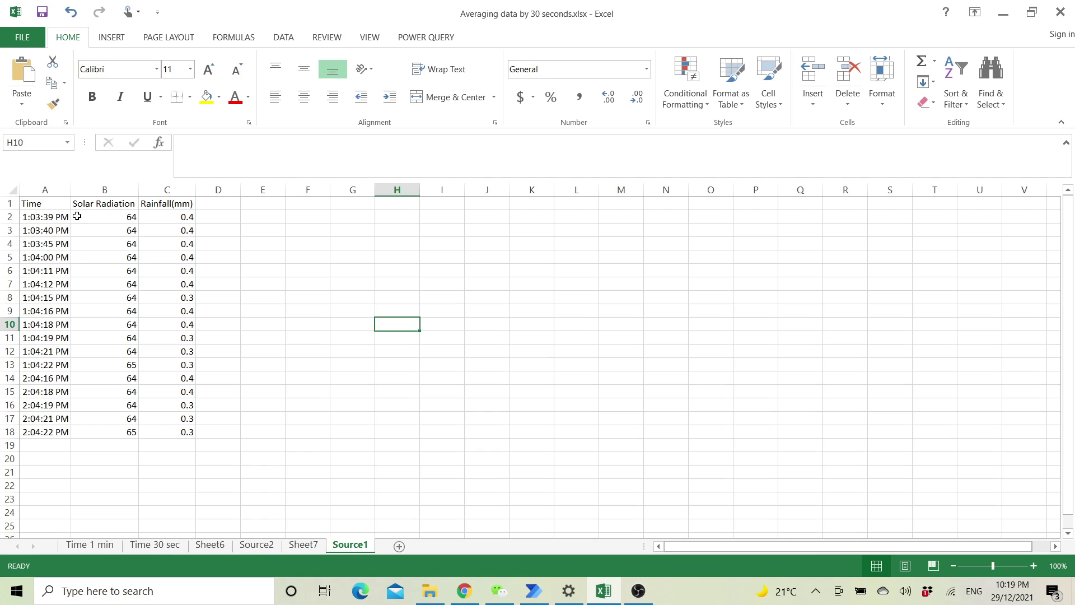
left_click(54, 189)
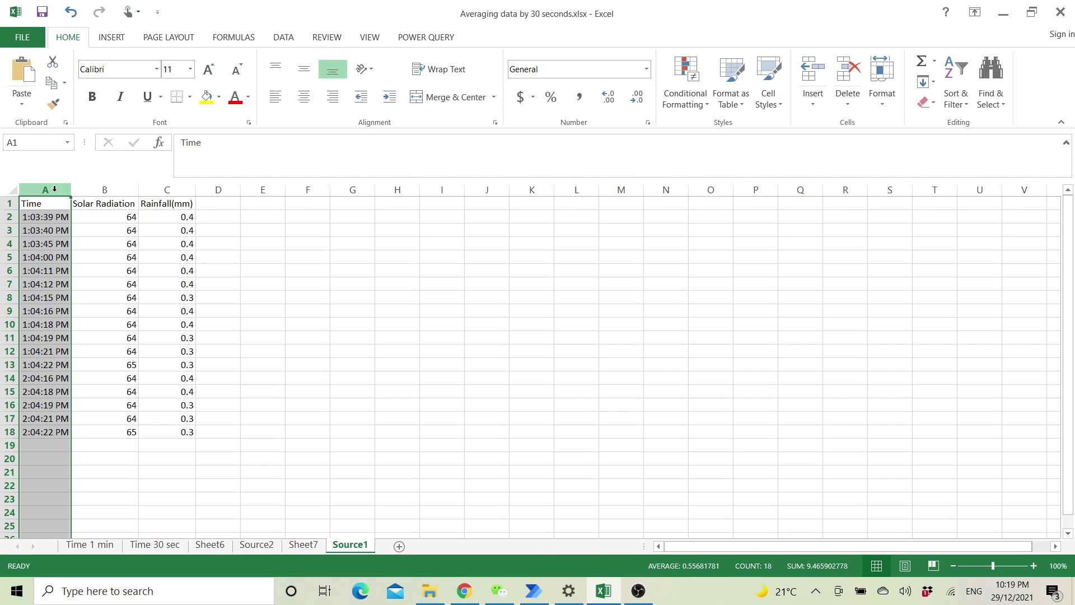
left_click_drag(54, 189, 161, 189)
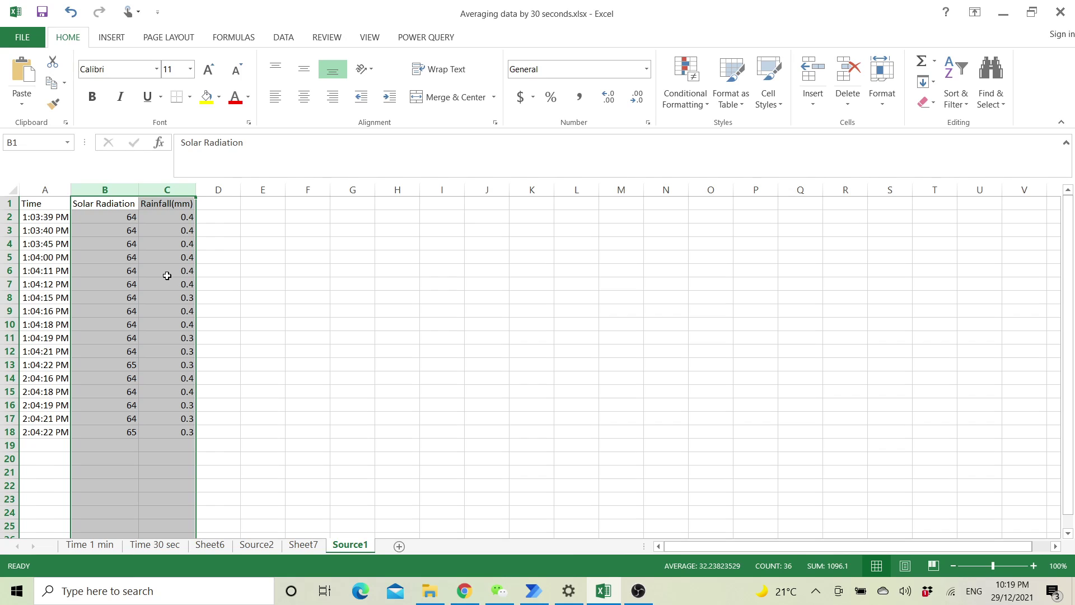
left_click(294, 349)
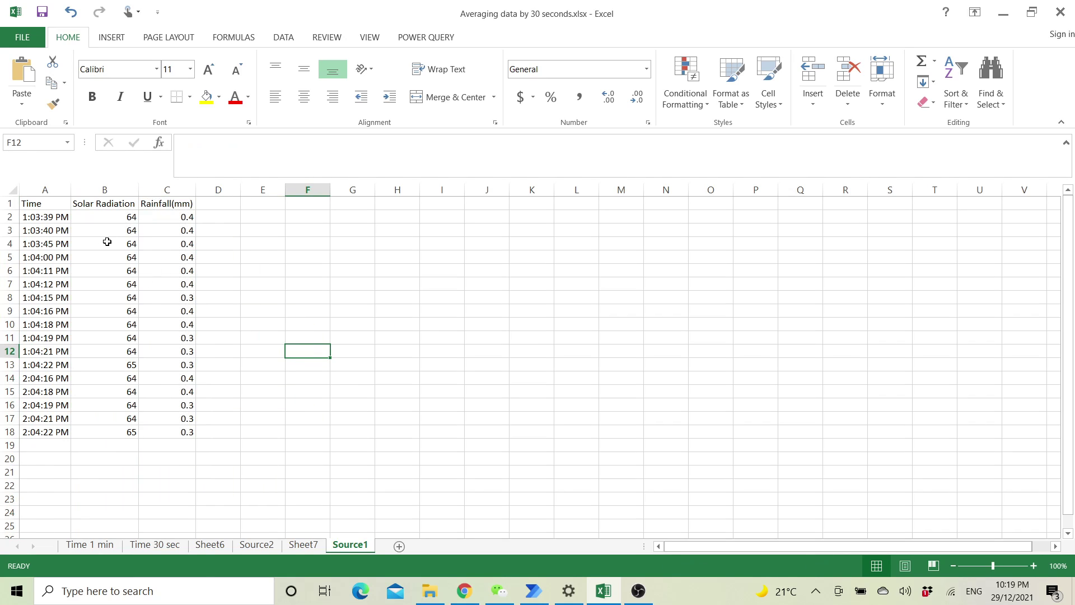
left_click(39, 219)
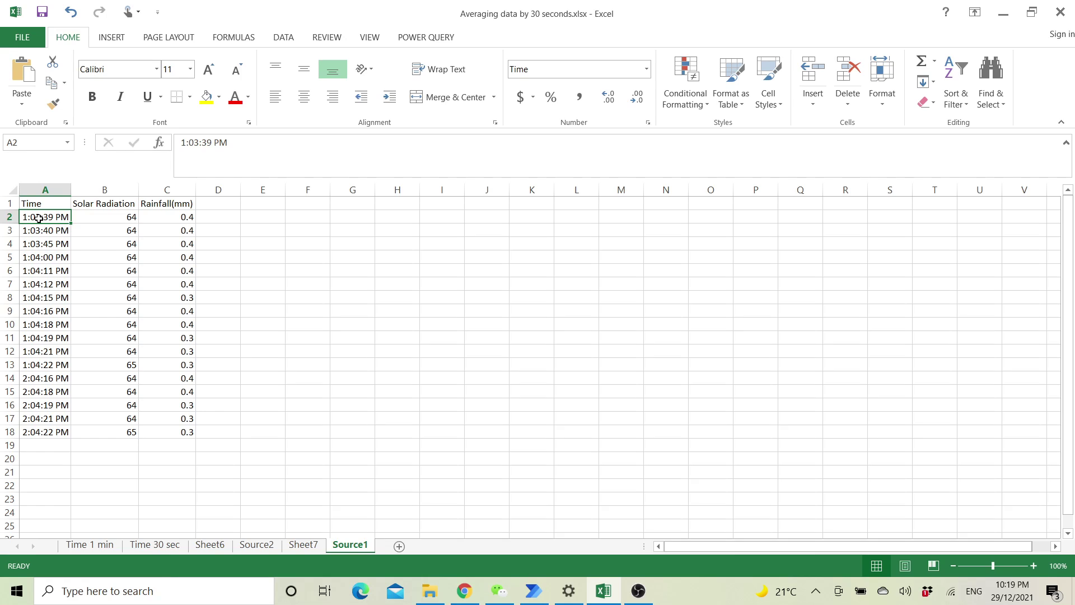
right_click(38, 218)
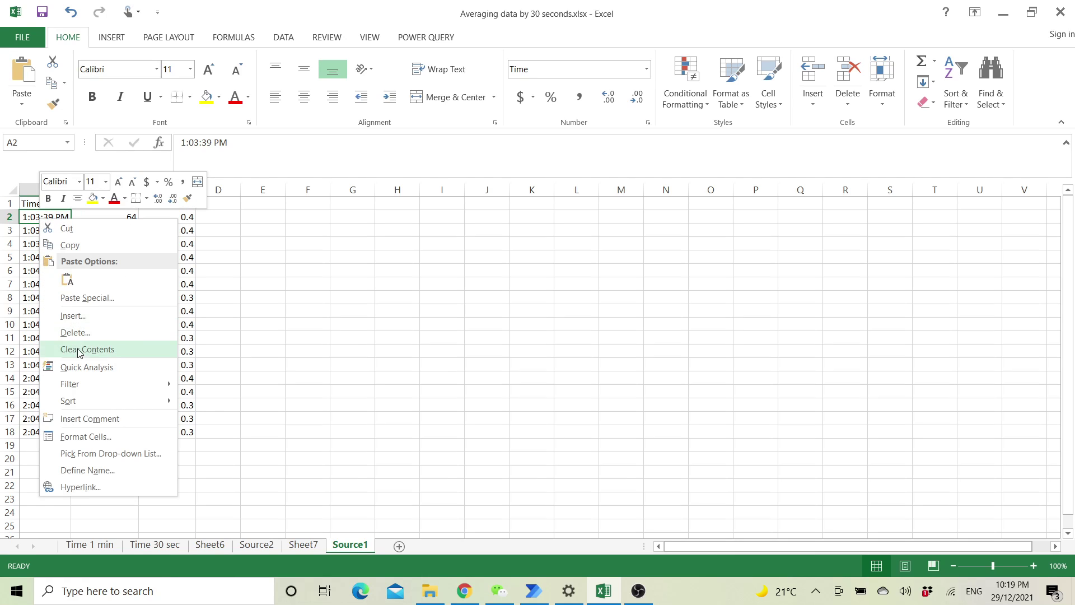
left_click(85, 437)
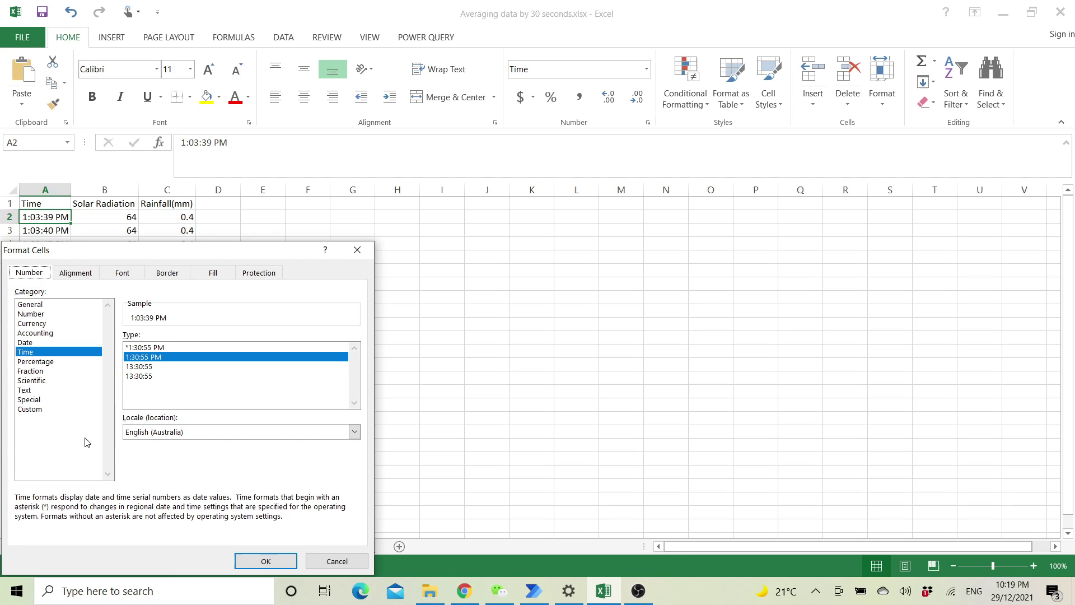
left_click_drag(111, 257, 425, 176)
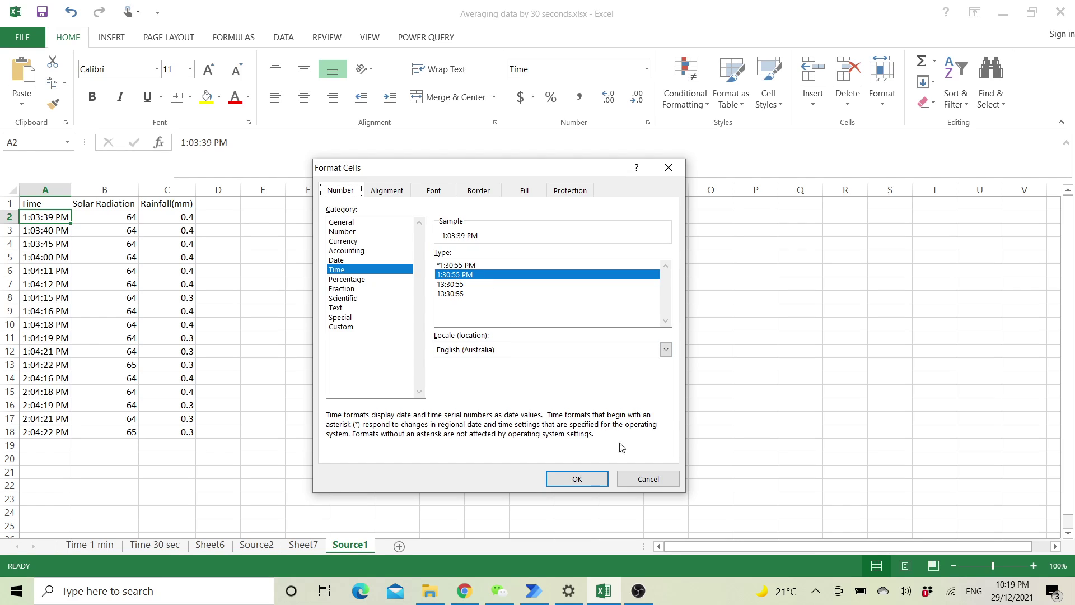
left_click(648, 479)
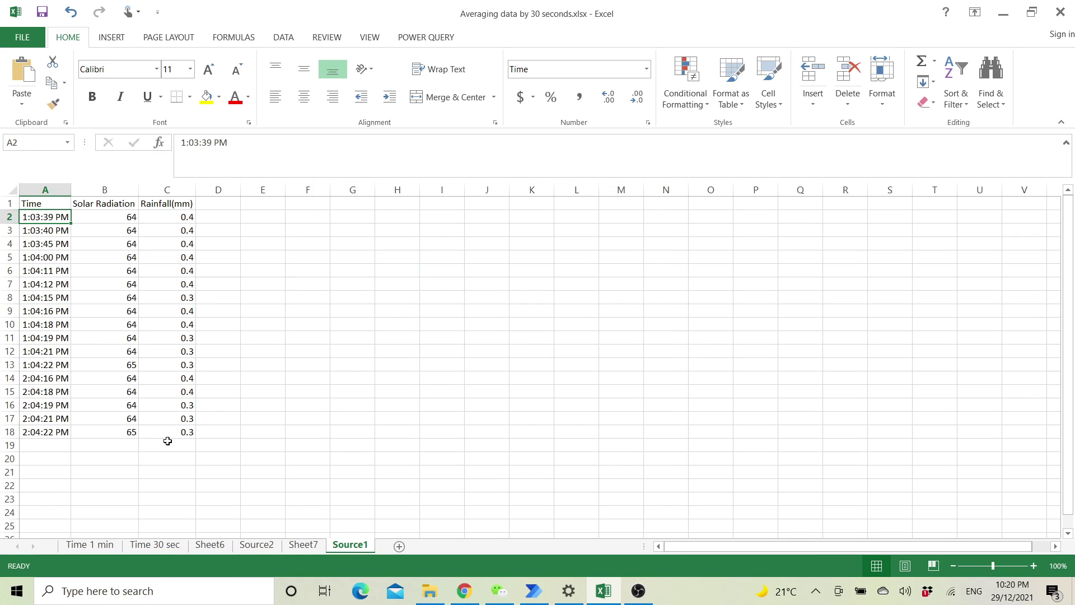
- Build a PivotTable from range A1:C18 on a new worksheet
left_click_drag(163, 432, 33, 203)
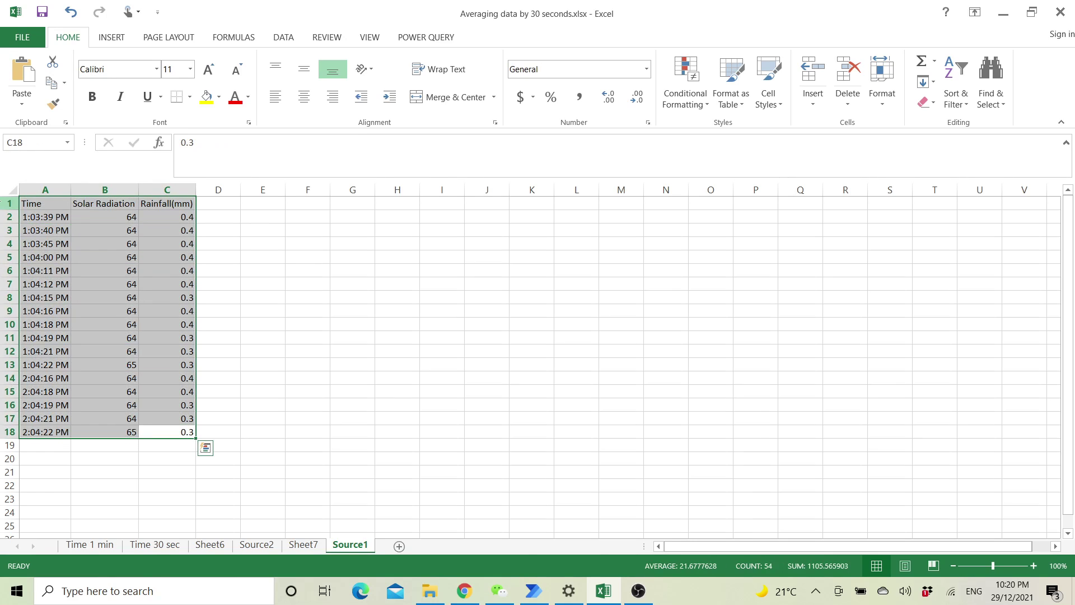
left_click(115, 37)
left_click(35, 102)
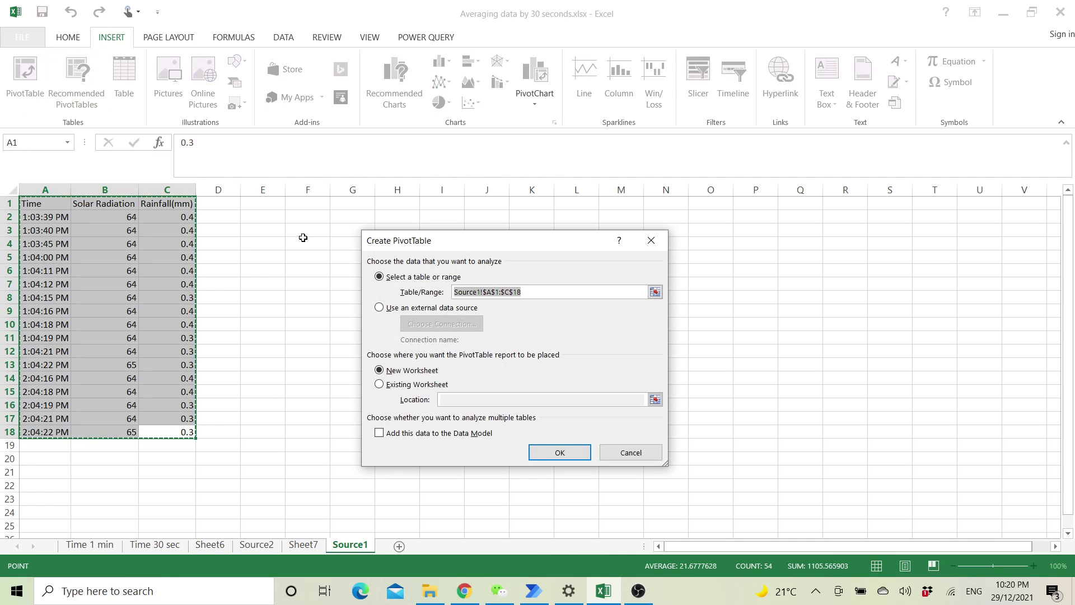
left_click(547, 452)
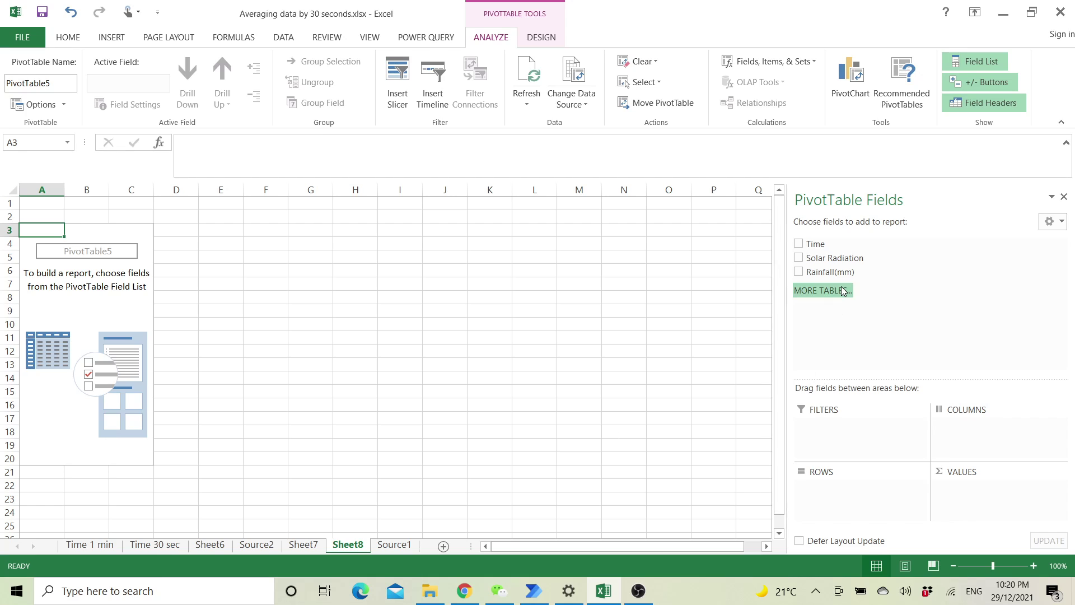
- Put Time in Rows and sum Solar Radiation and Rainfall(mm) in Values
left_click_drag(818, 243, 838, 491)
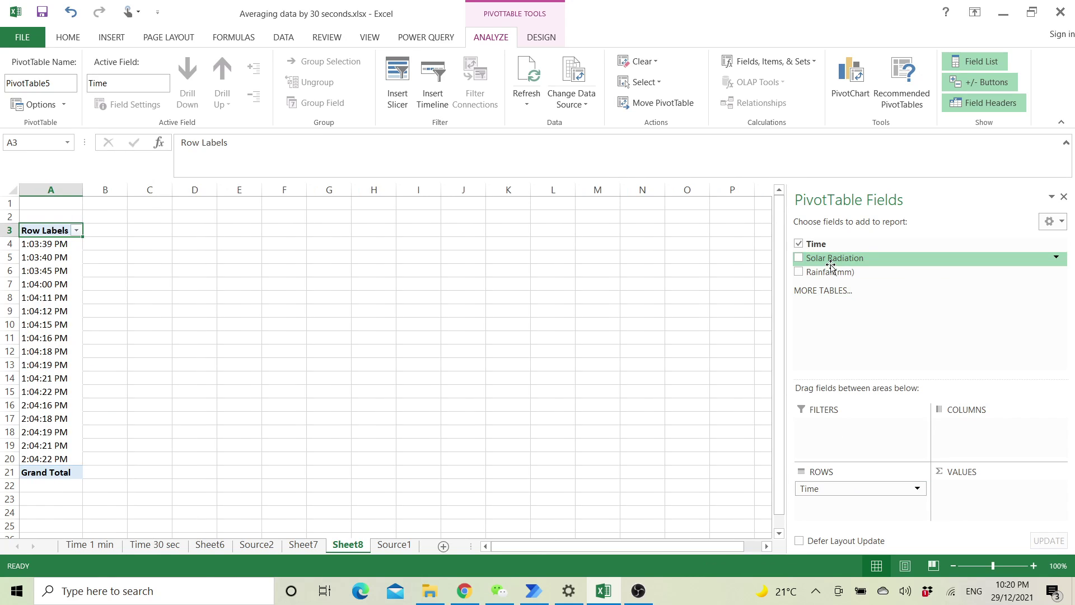
left_click_drag(831, 265, 974, 490)
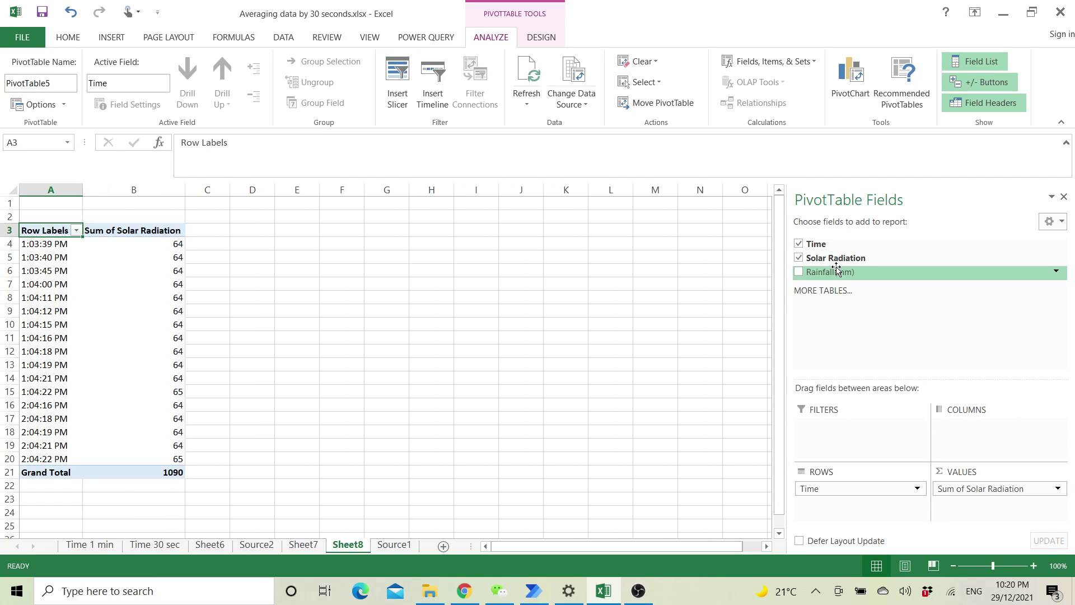
left_click_drag(838, 273, 981, 517)
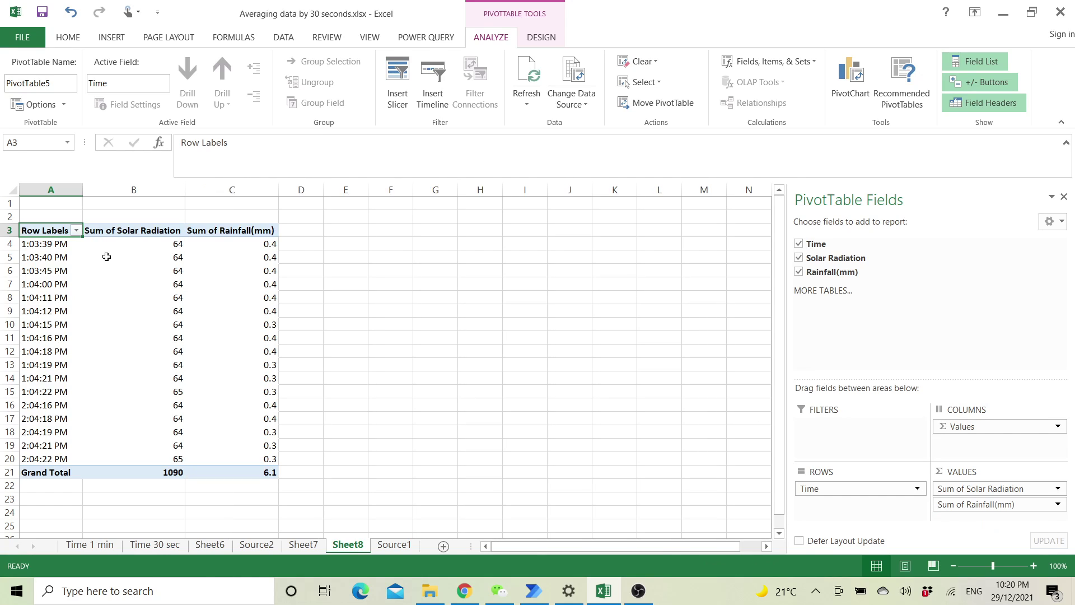
left_click(75, 230)
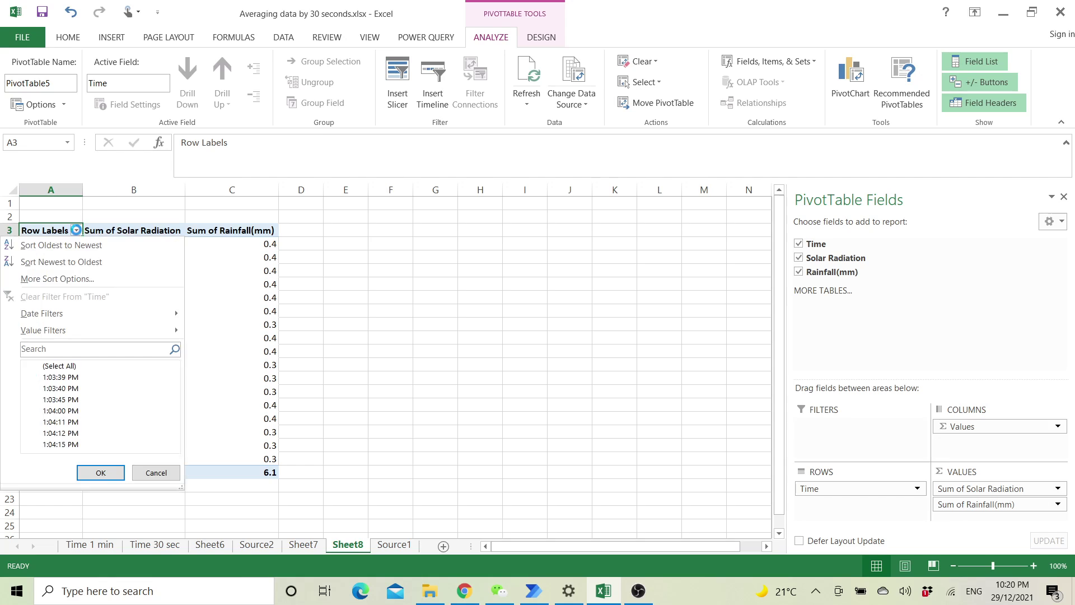
left_click(286, 276)
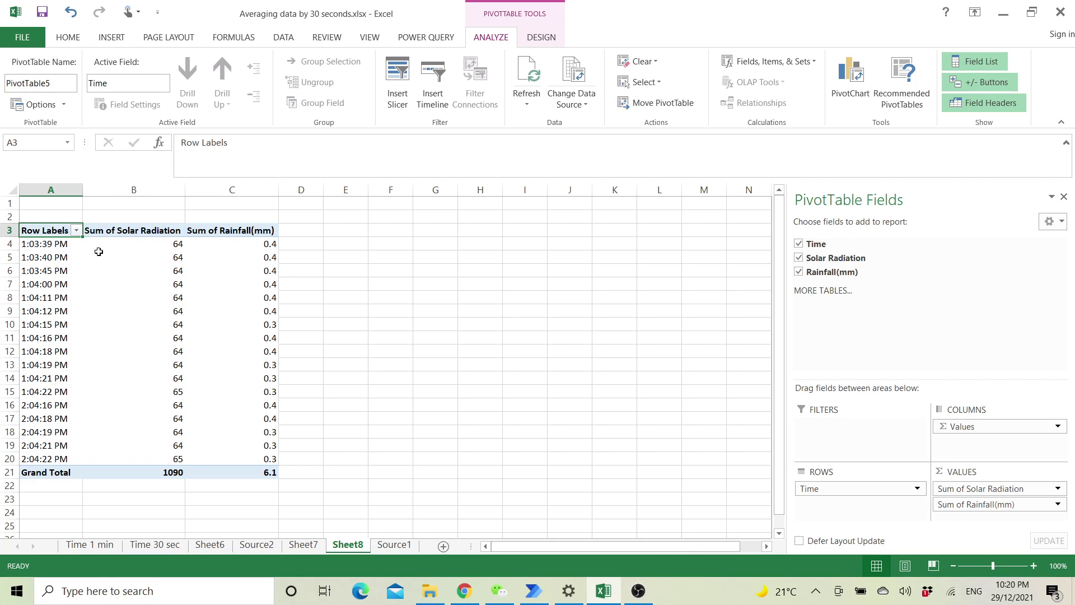
- Group the pivot's Time values by Hours and Minutes instead of Months
left_click(47, 271)
right_click(47, 271)
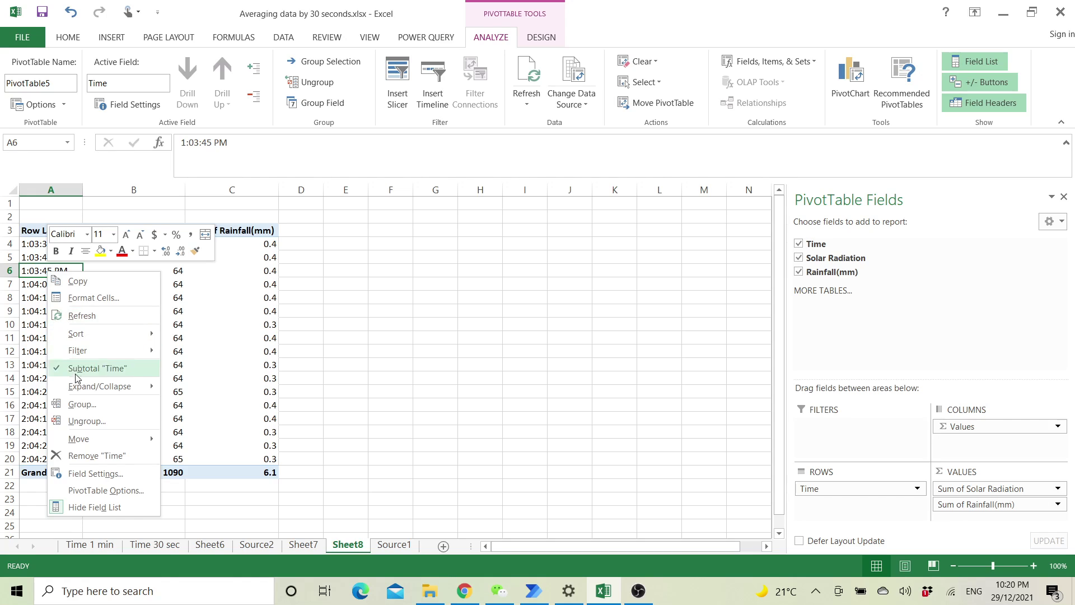
left_click(82, 405)
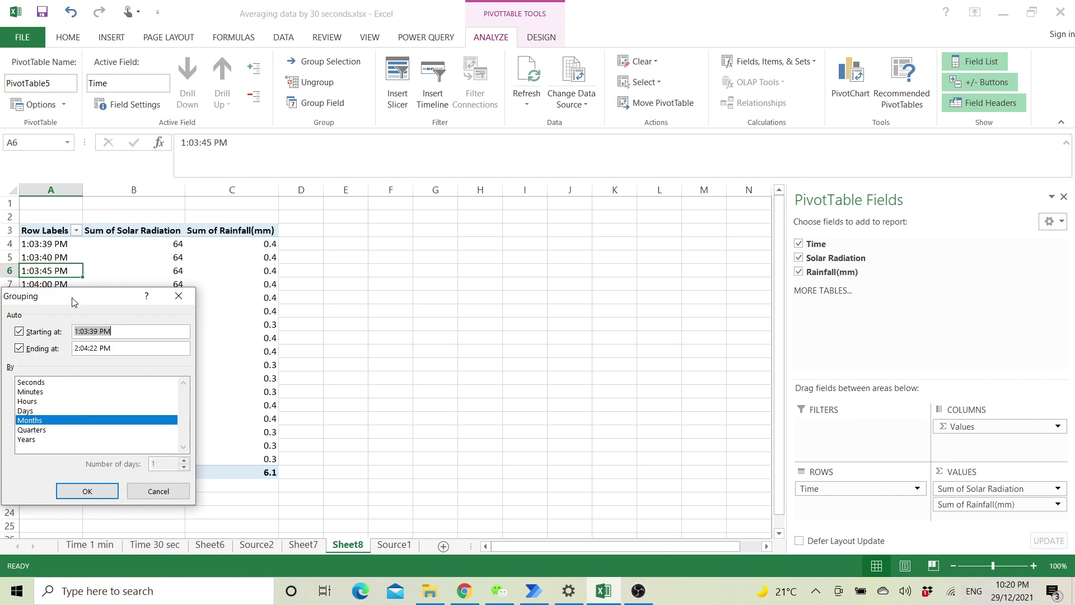
left_click_drag(73, 302, 351, 255)
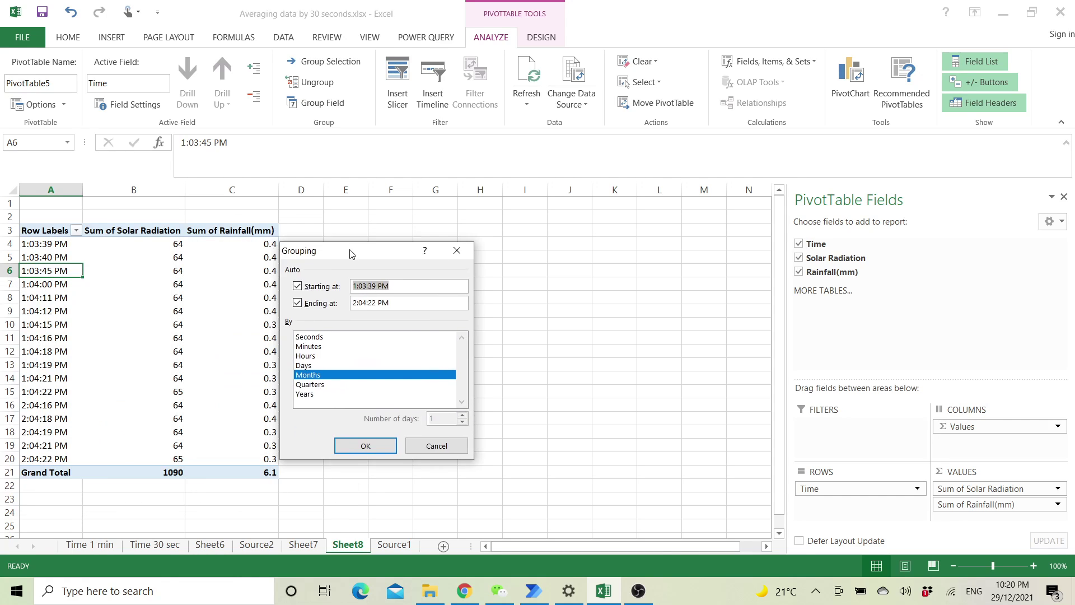
left_click(314, 354)
left_click(312, 375)
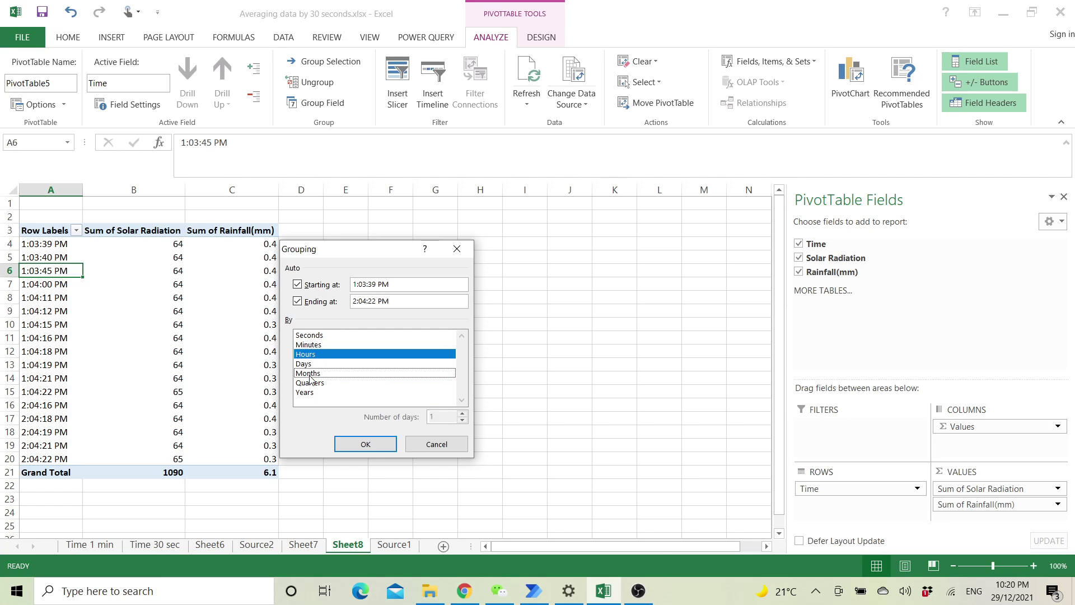
left_click(311, 346)
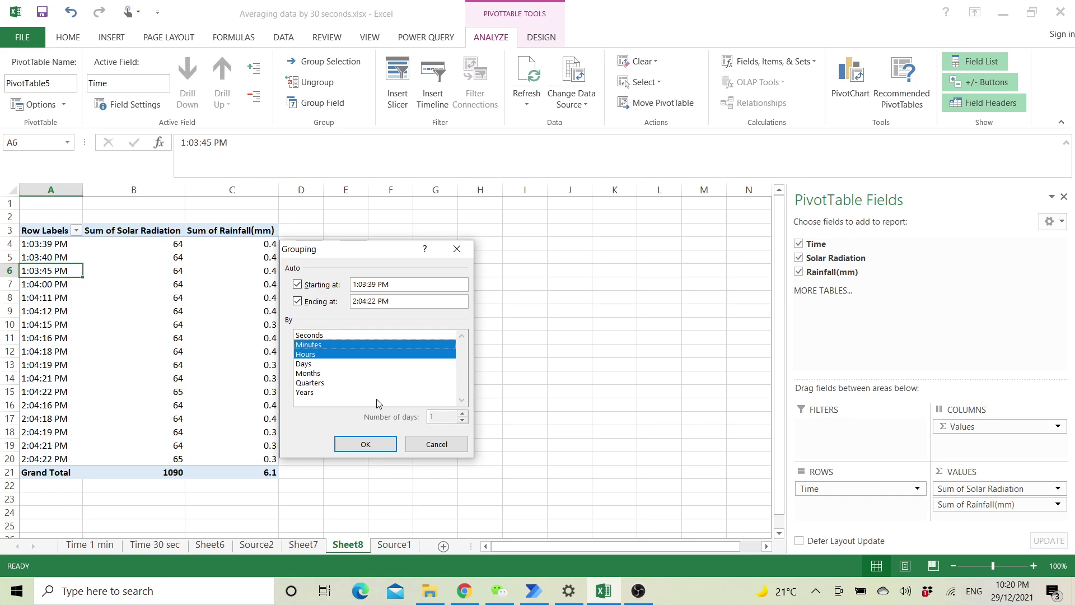
left_click(360, 446)
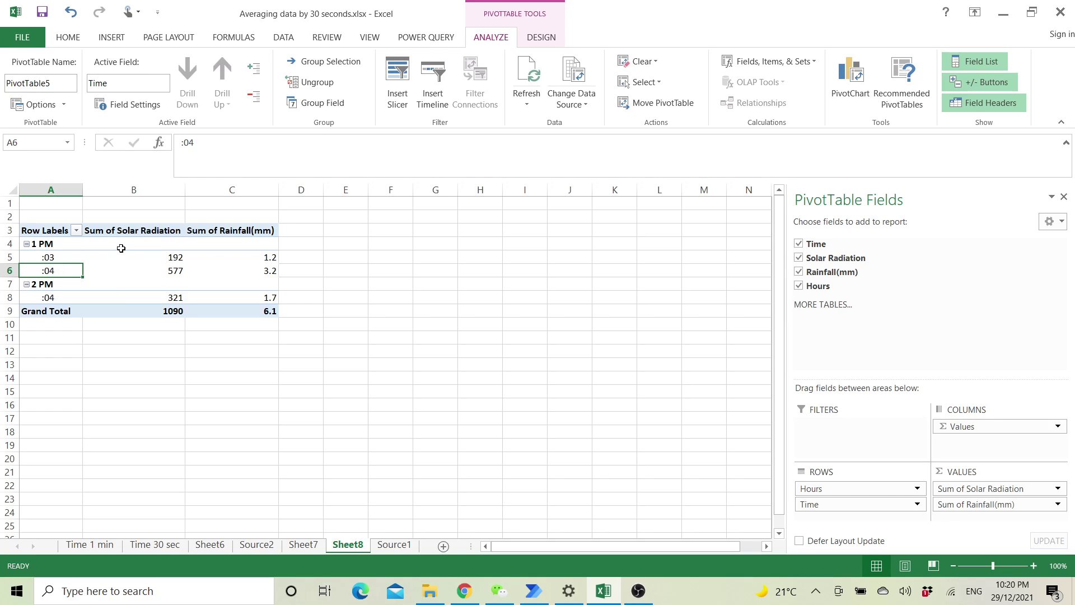
- Enable Classic PivotTable layout in the PivotTable Options display settings
right_click(72, 270)
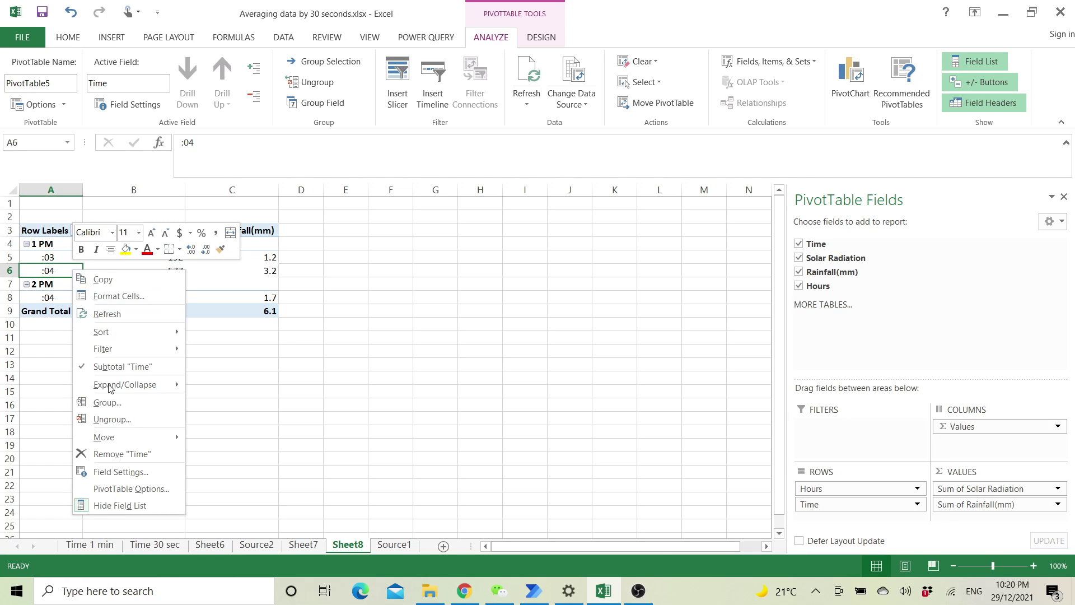
left_click(133, 489)
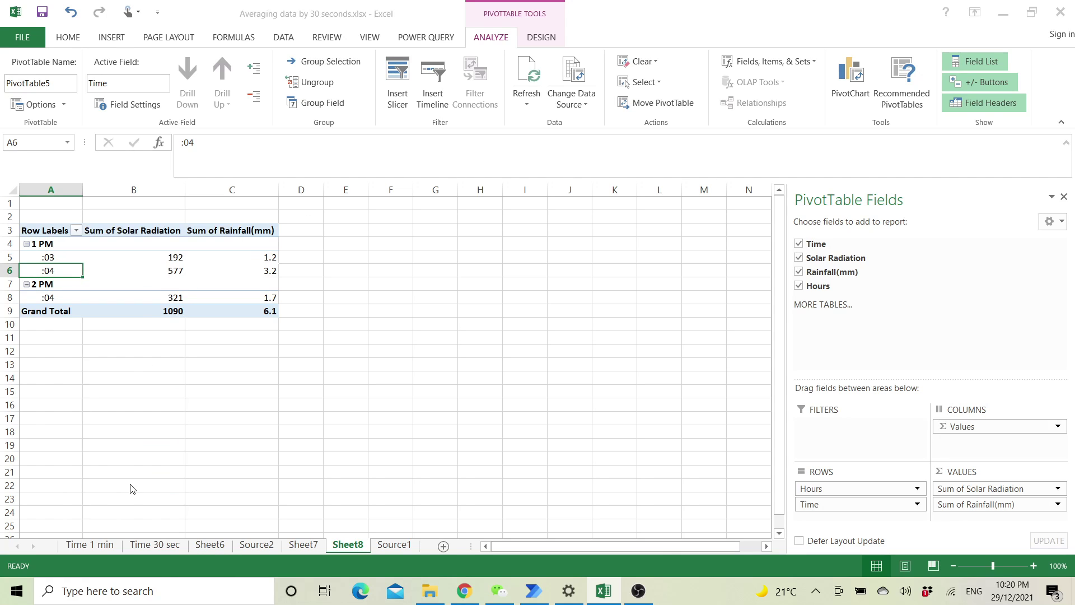
left_click_drag(104, 233, 501, 138)
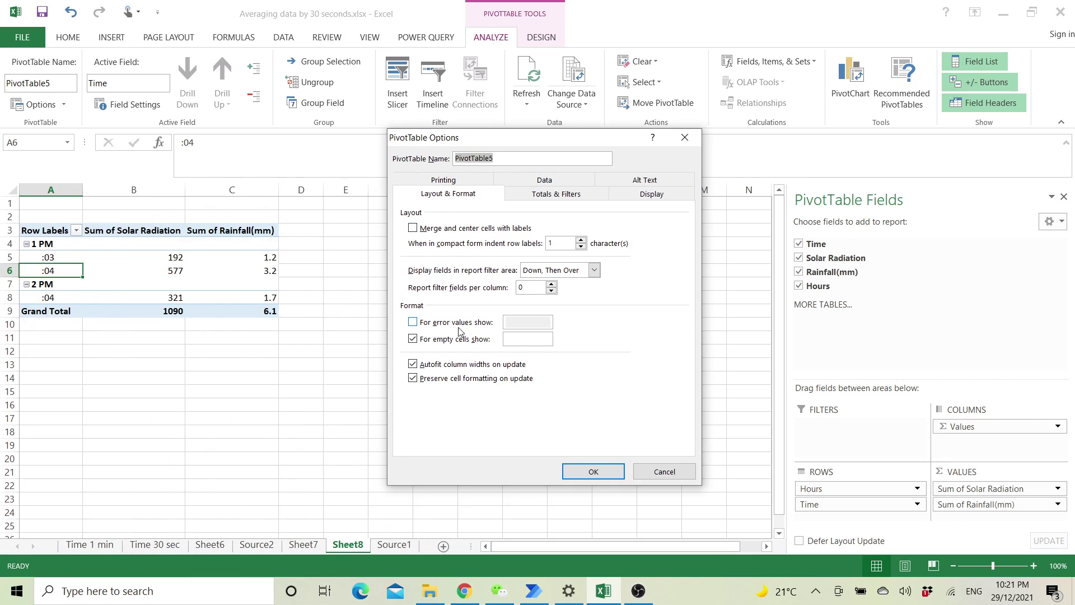
left_click(623, 197)
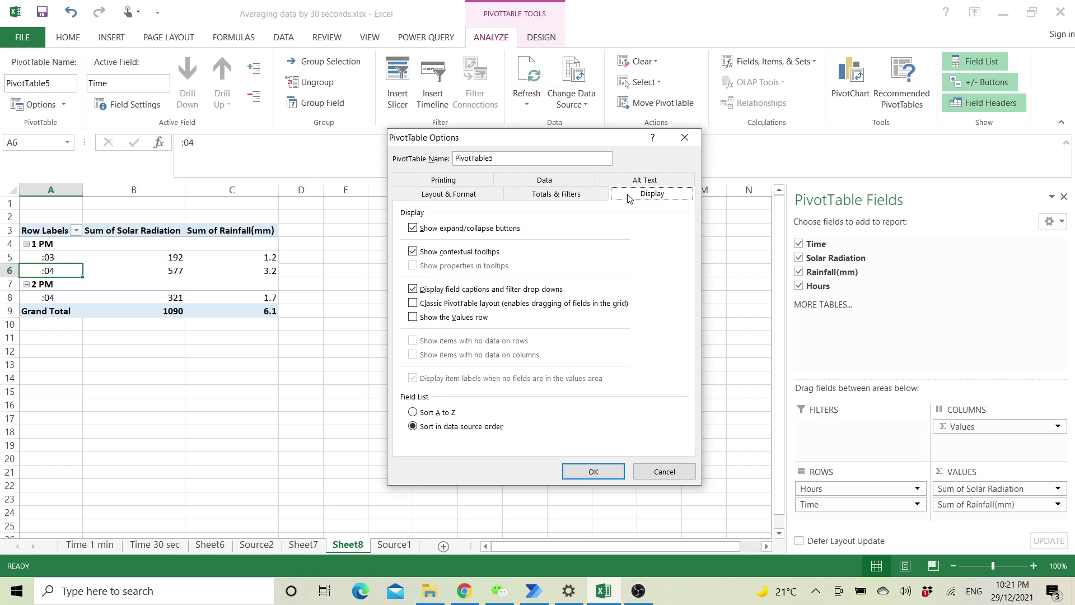
left_click(414, 303)
left_click(601, 470)
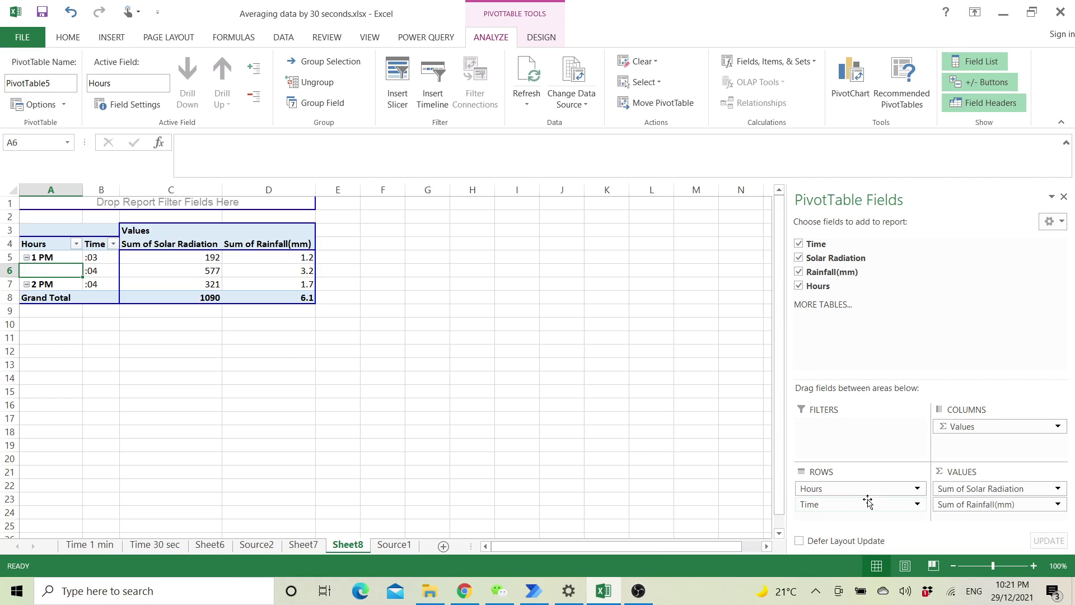
- Summarize both Solar Radiation and Rainfall(mm) by Average instead of Sum
left_click(957, 490)
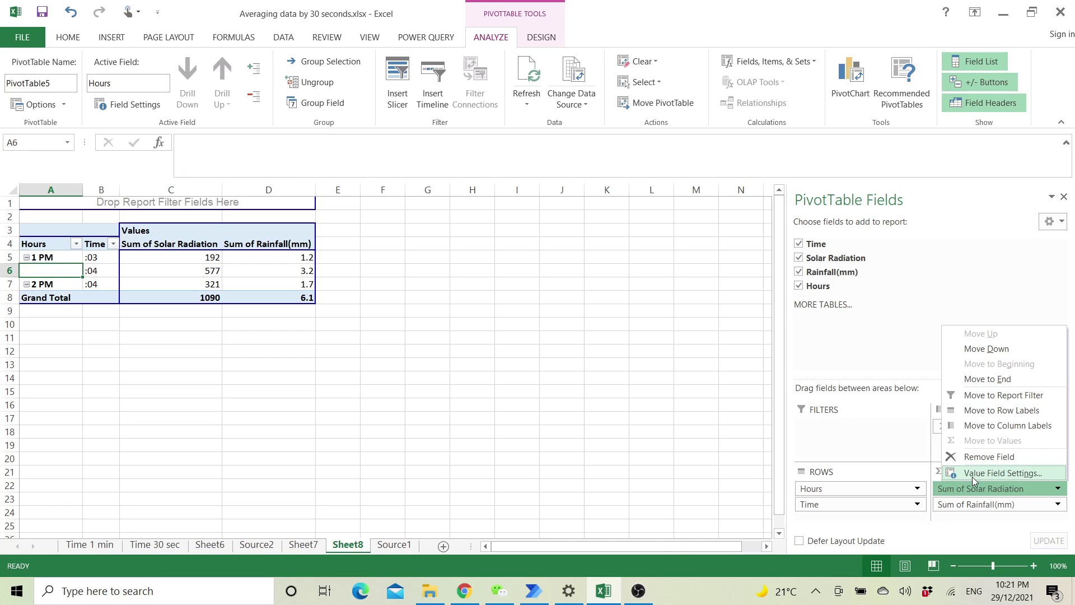
left_click(973, 476)
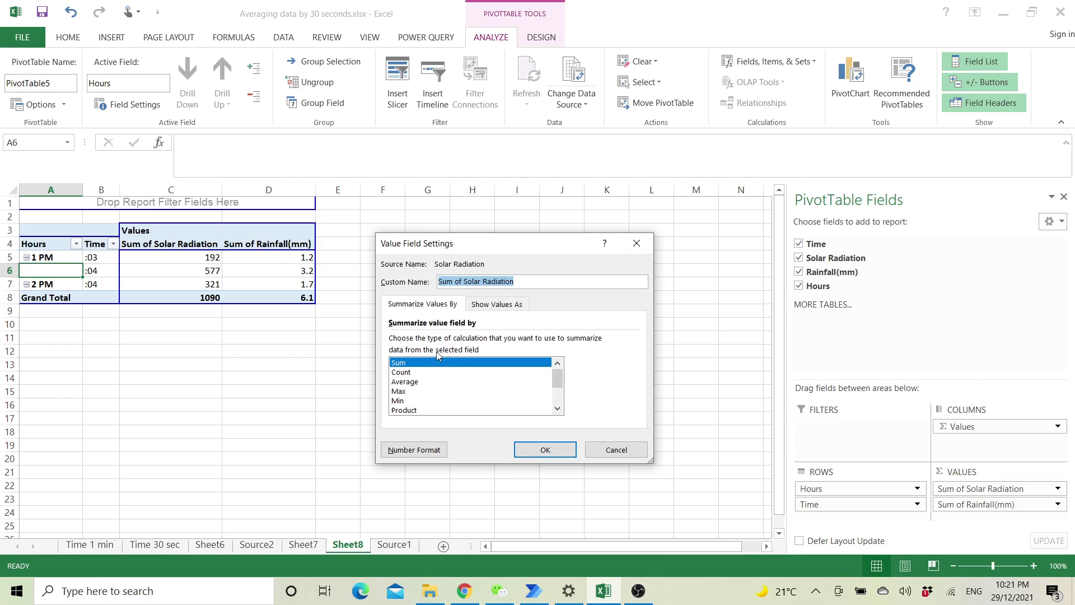
left_click(411, 382)
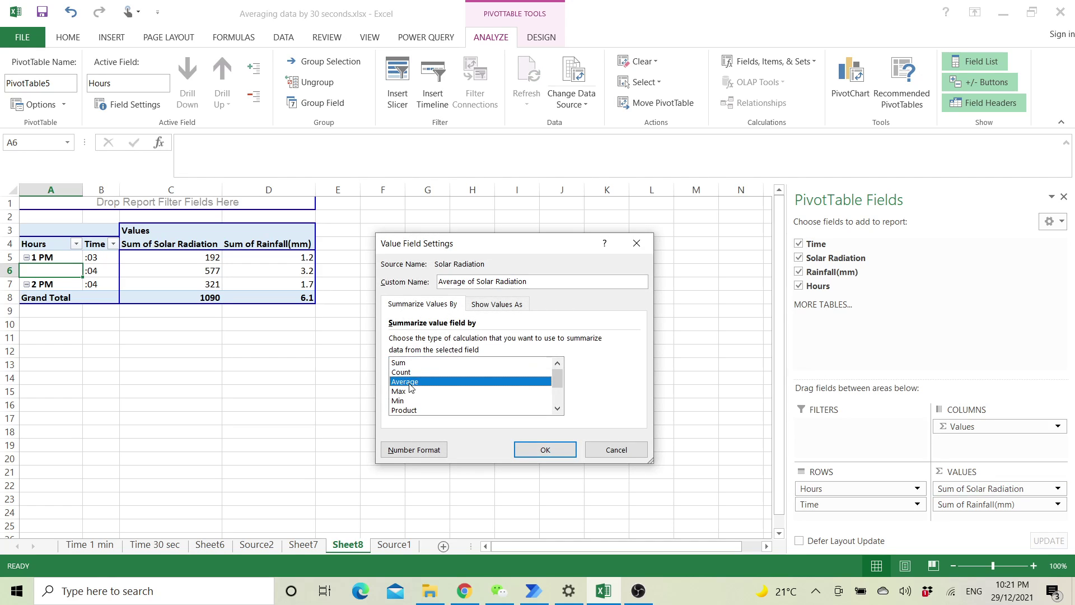
left_click(551, 451)
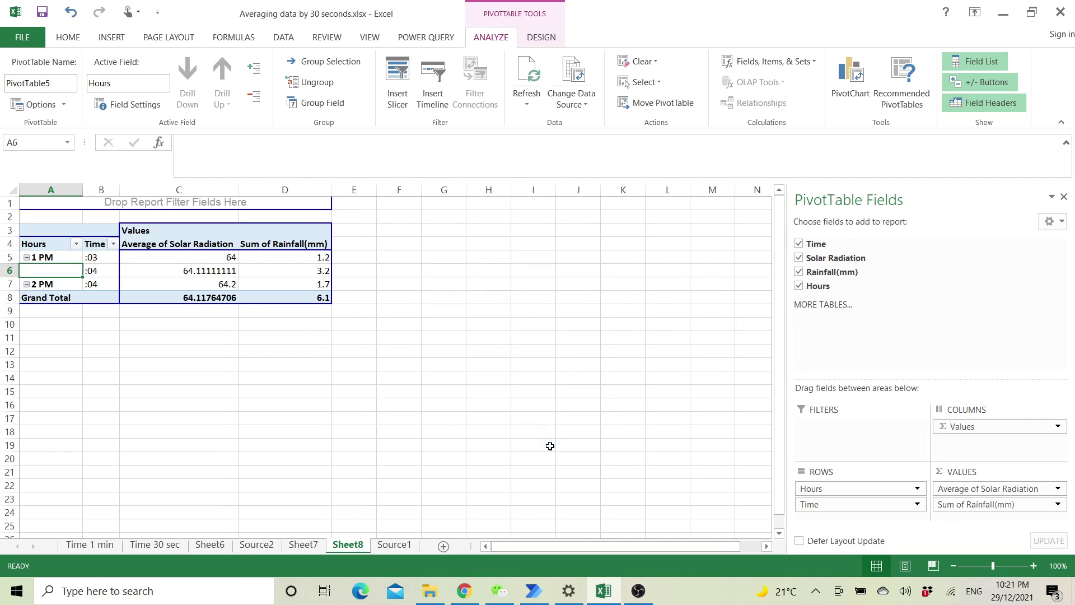
left_click(955, 508)
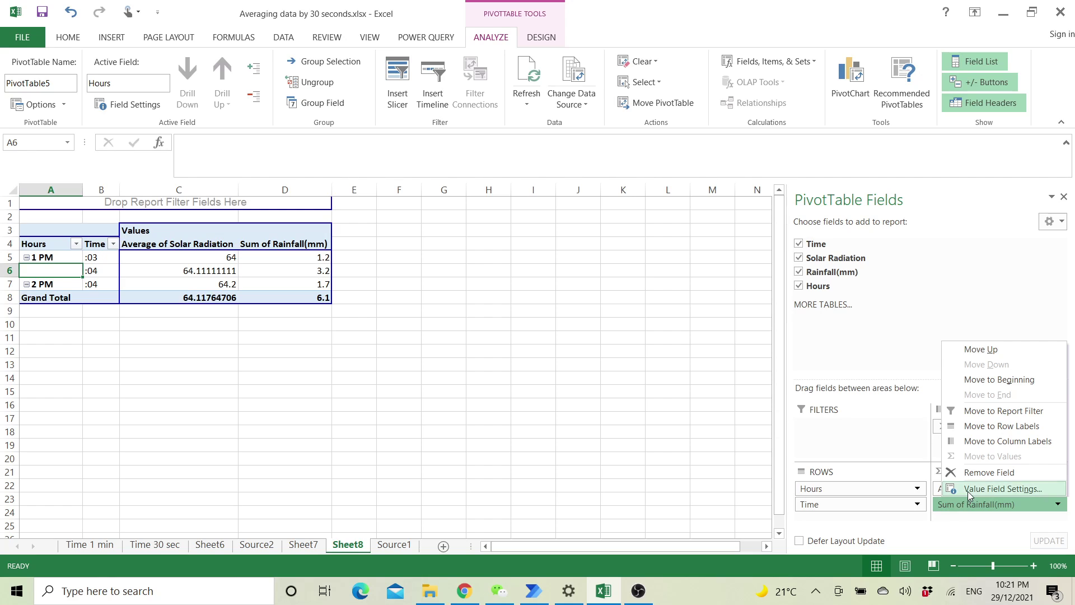
left_click(968, 491)
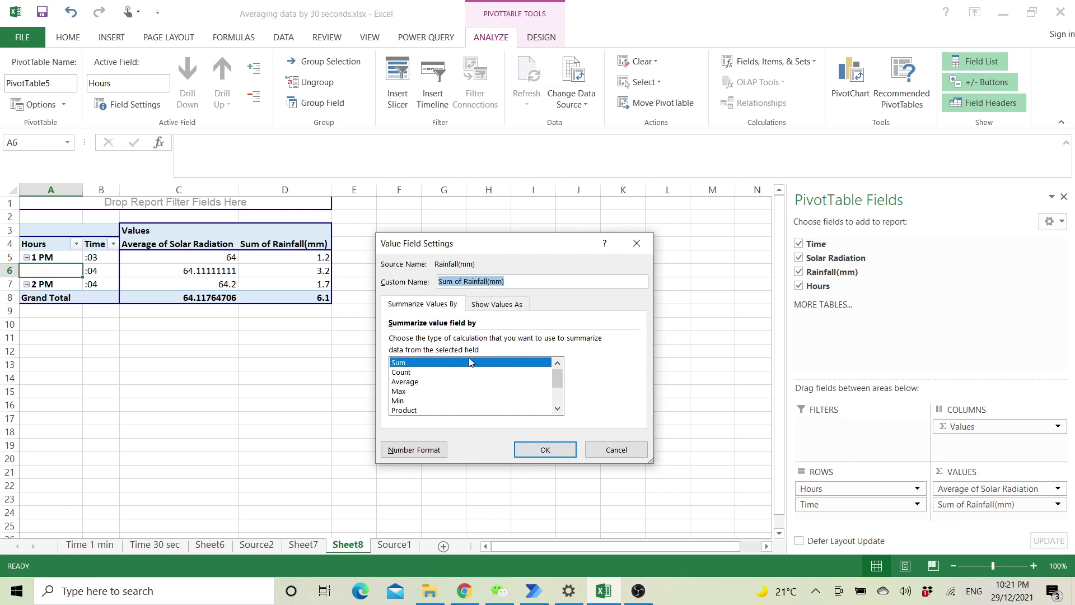
left_click(414, 383)
left_click(544, 450)
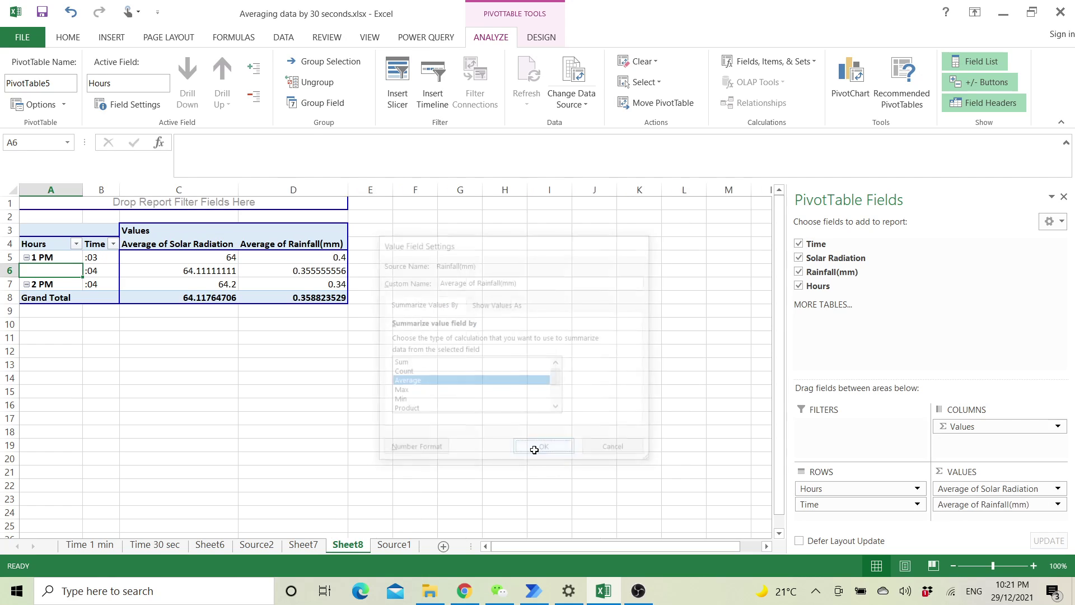
- Format Average of Solar Radiation as Number with 2 decimal places
left_click(959, 489)
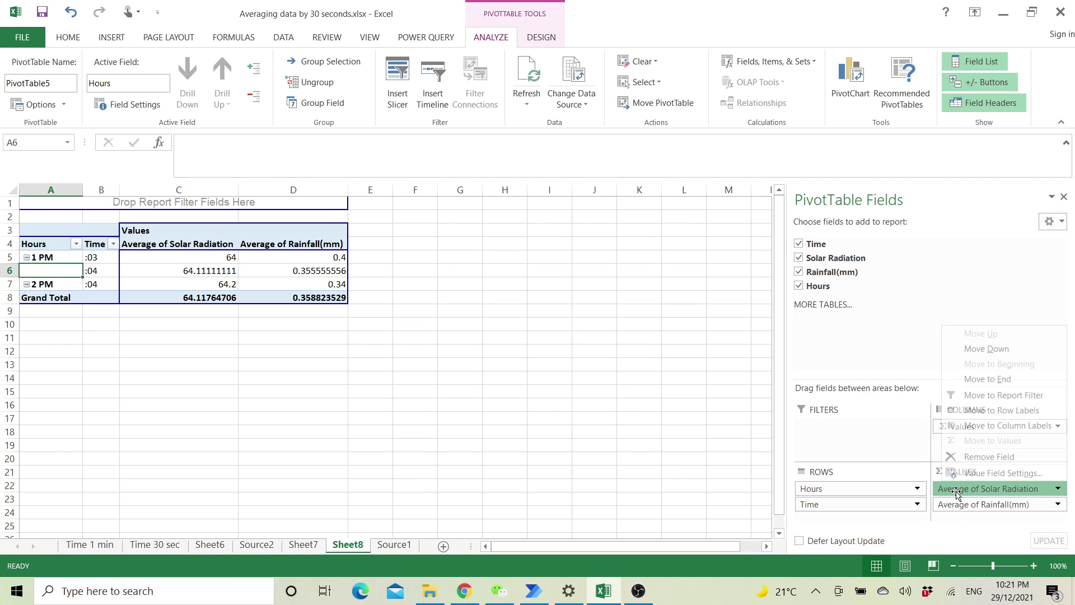
left_click(958, 489)
left_click(959, 489)
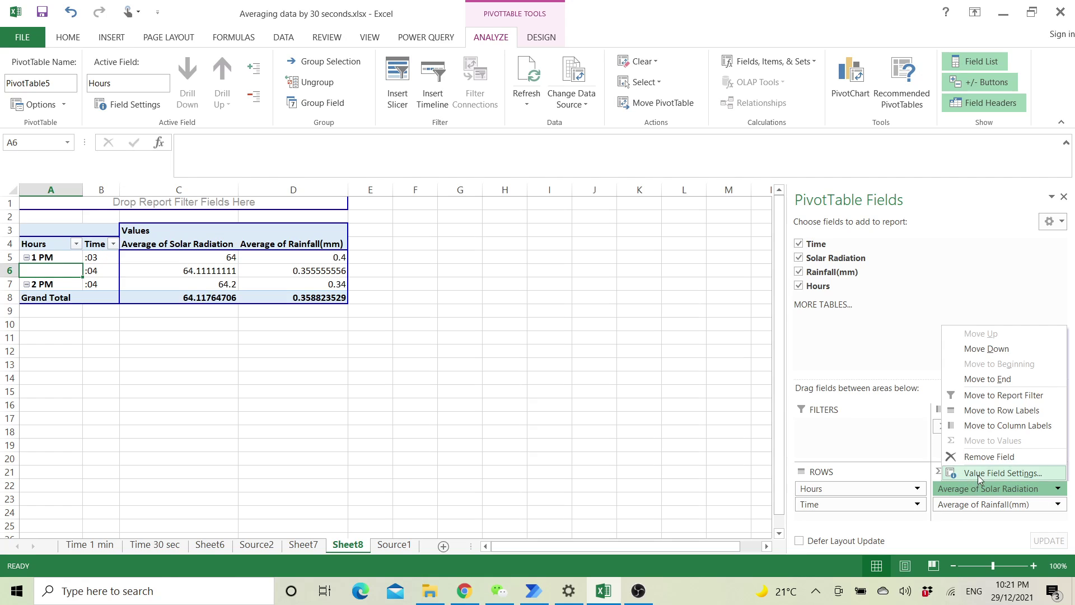
left_click(968, 472)
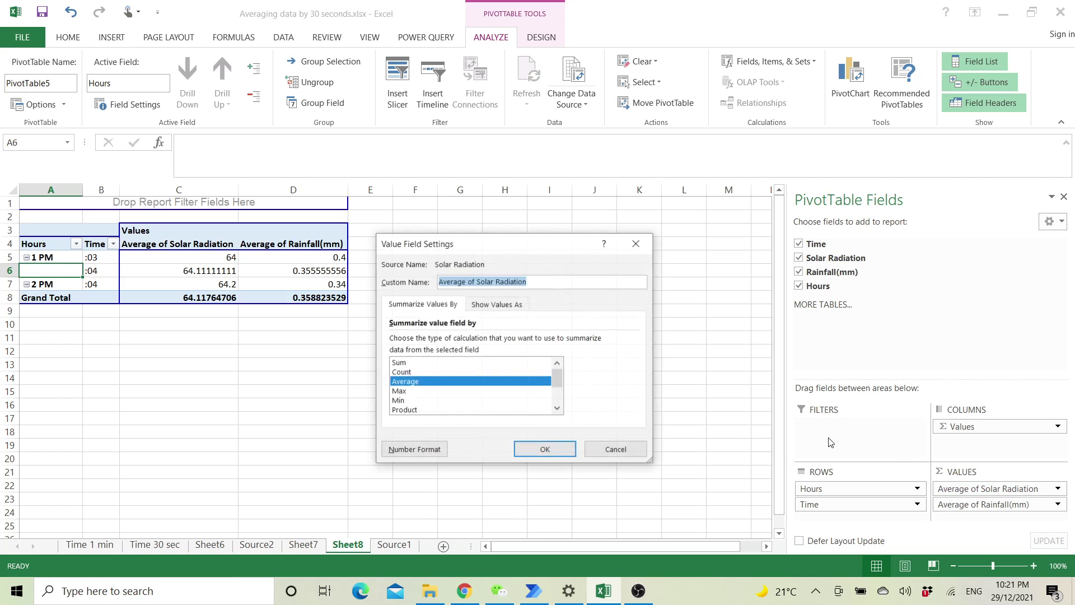
left_click(406, 451)
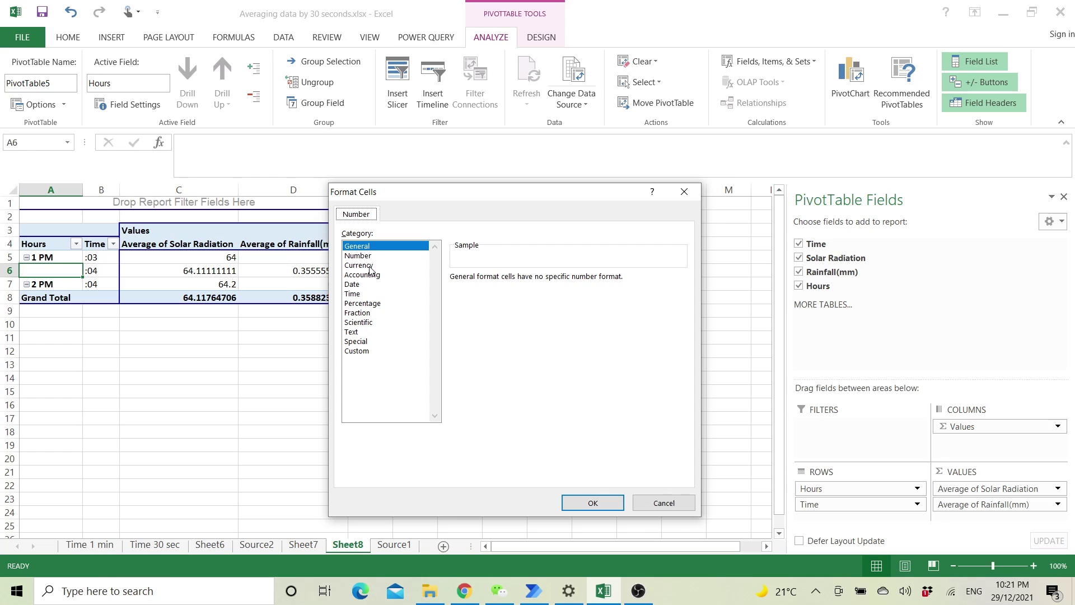
left_click(359, 255)
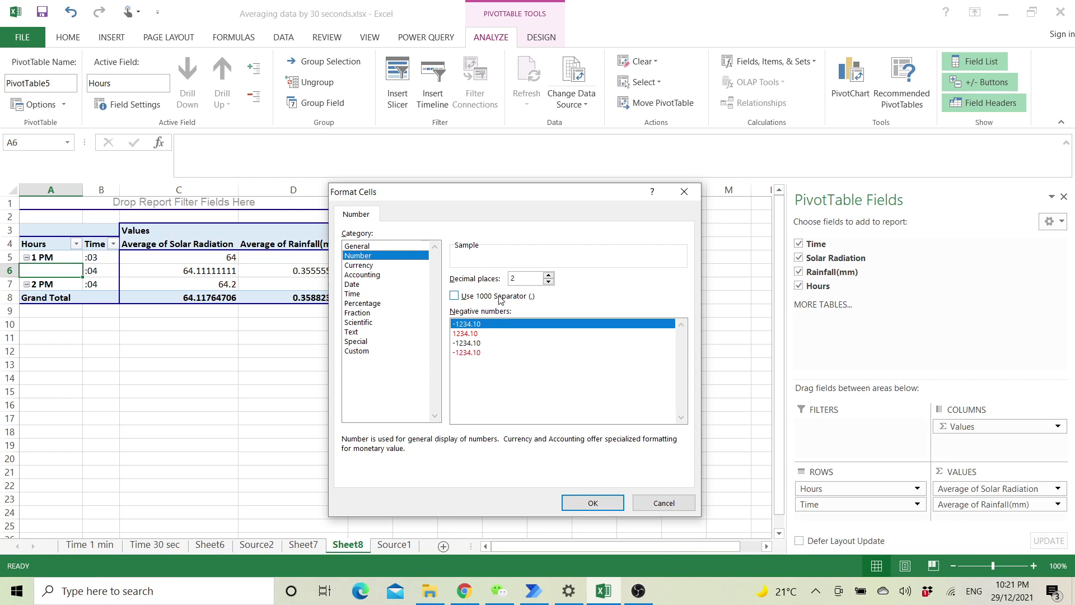
left_click(593, 503)
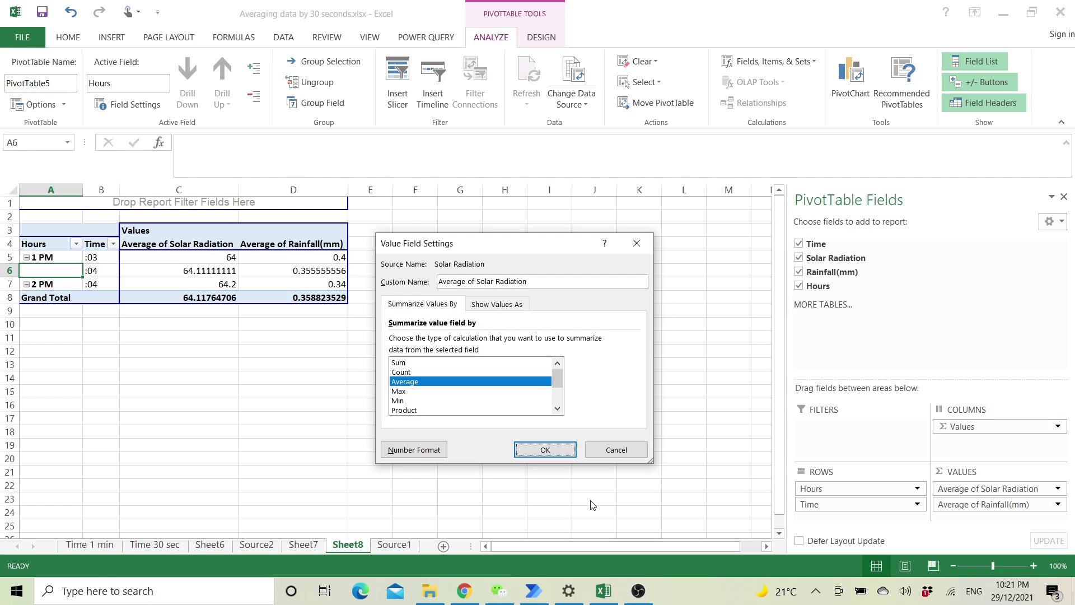
left_click(547, 454)
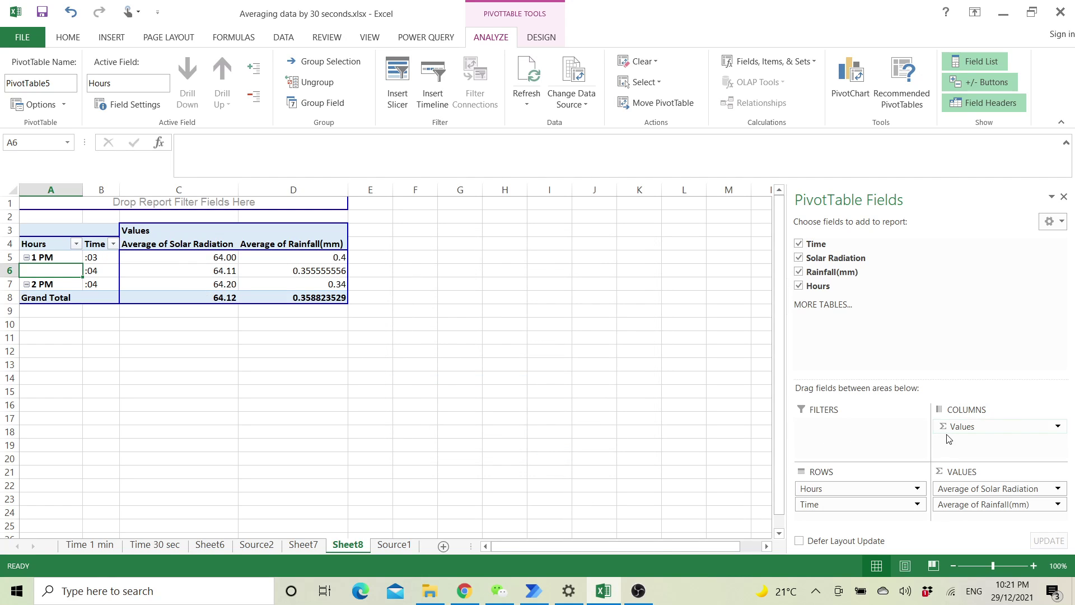
- Format Average of Rainfall(mm) as Number with 2 decimal places
left_click(954, 505)
left_click(973, 489)
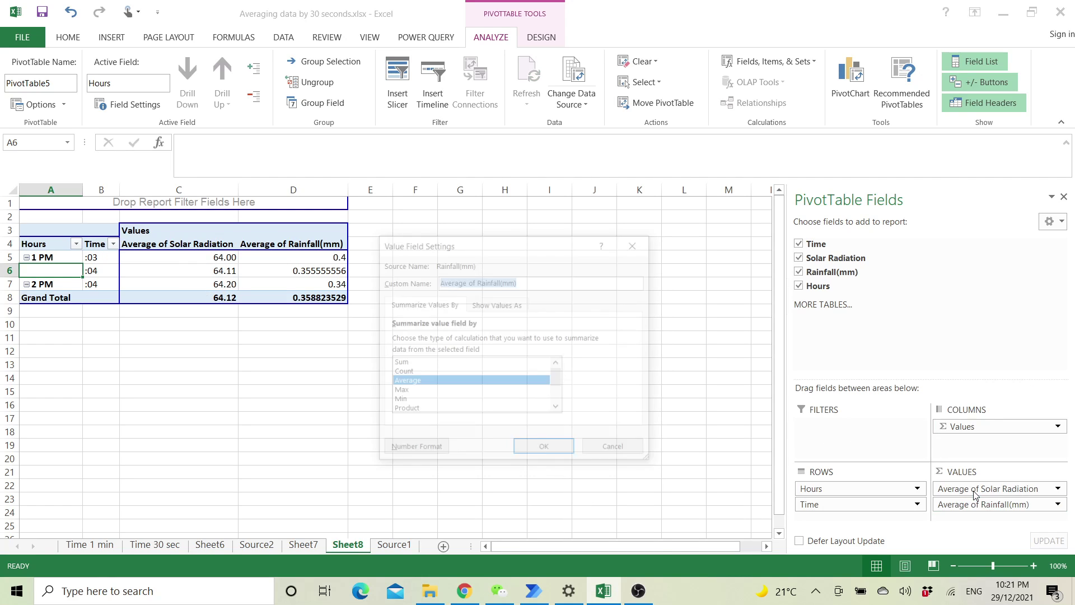
left_click(410, 451)
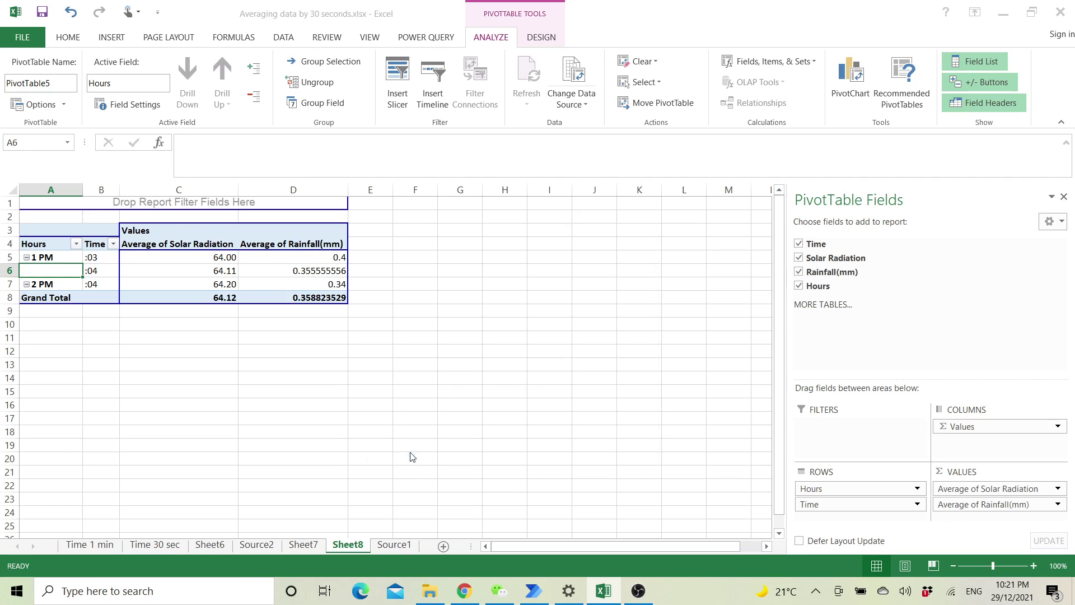
left_click(367, 256)
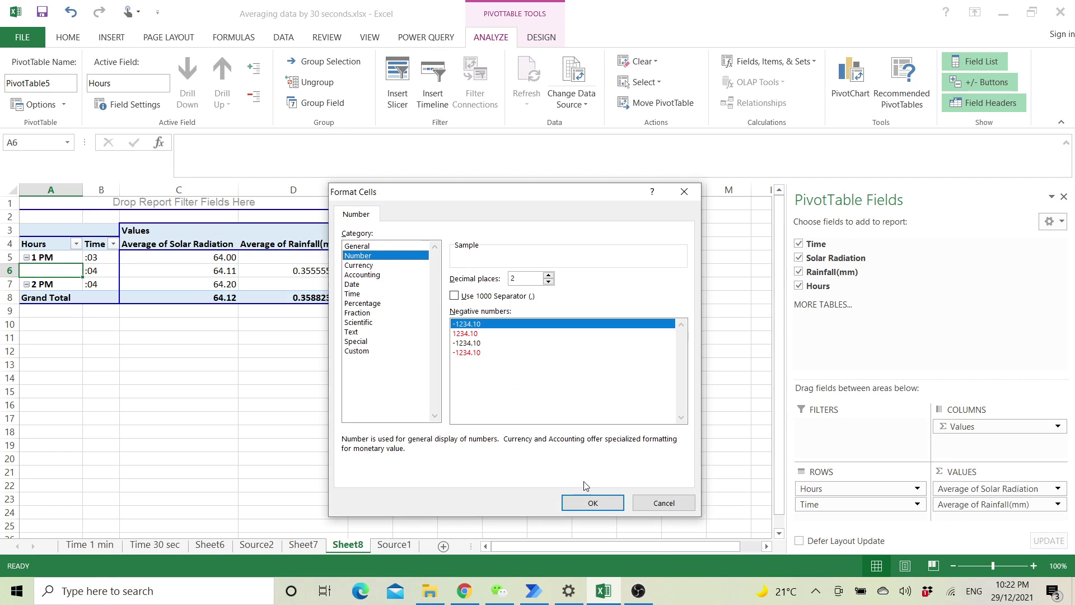
left_click(593, 504)
left_click(546, 449)
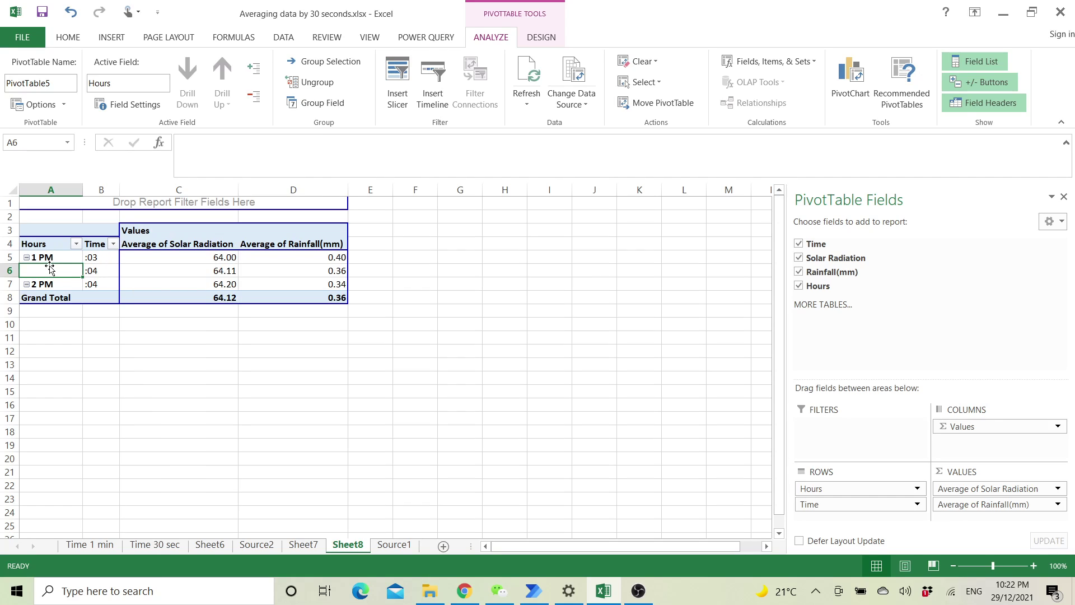
- Set the pivot's Report Layout to Repeat All Item Labels
left_click(64, 105)
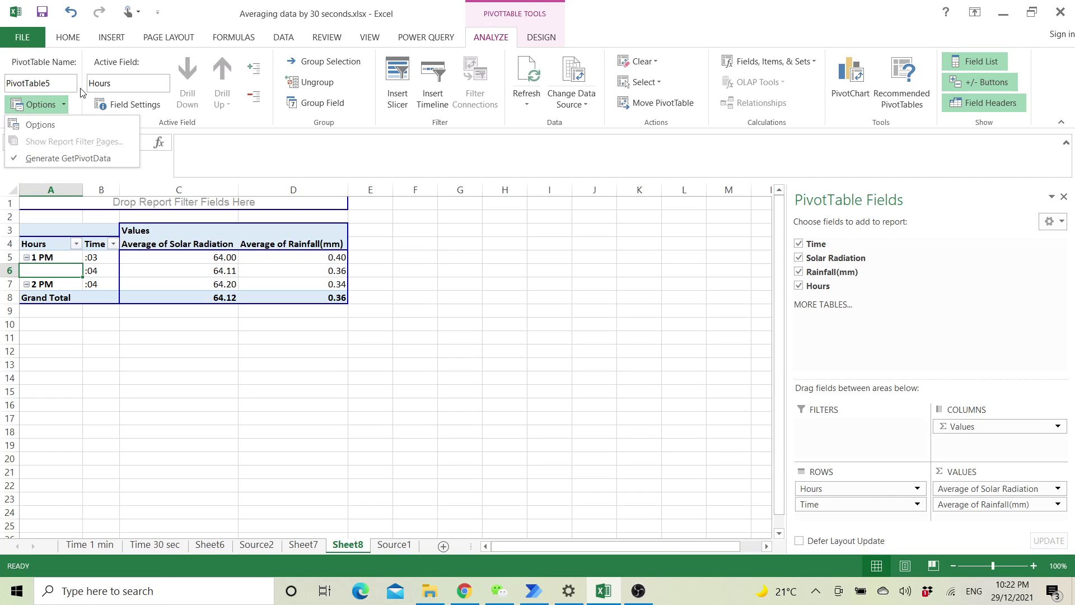
left_click(207, 4)
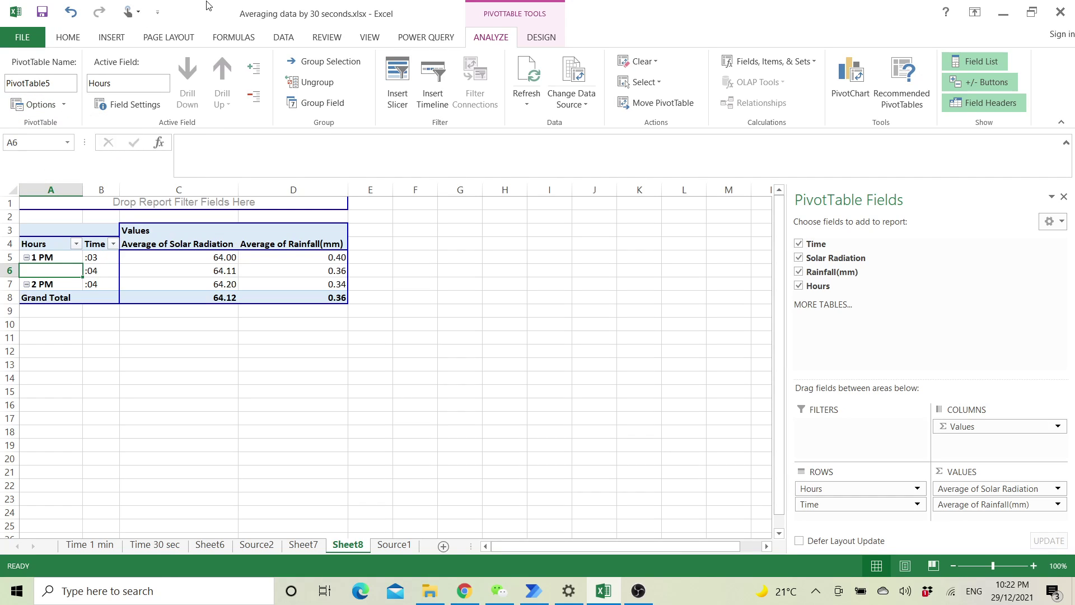
left_click(535, 38)
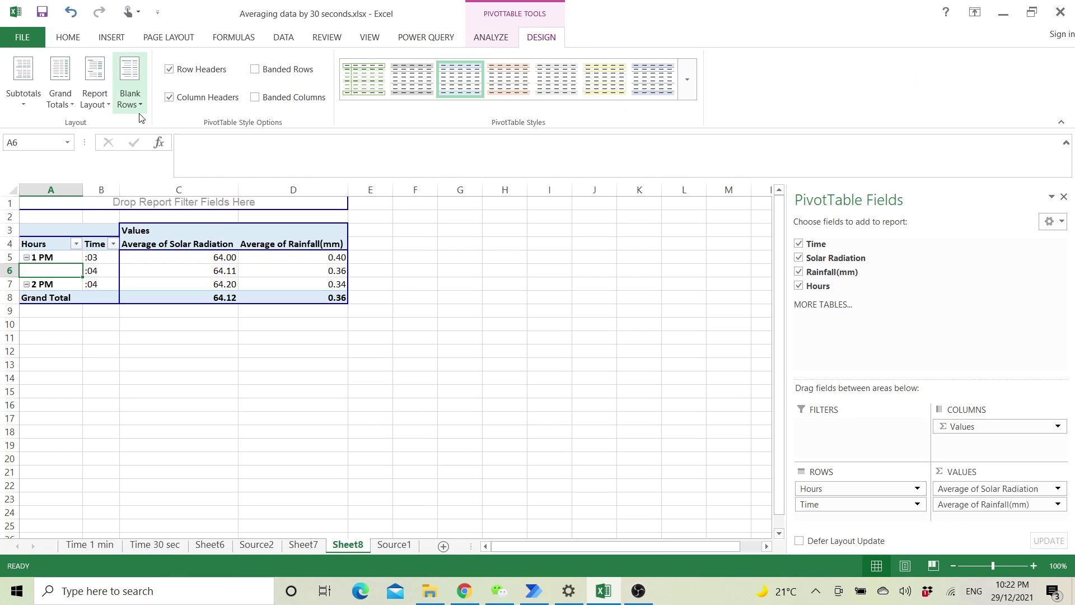
left_click(100, 109)
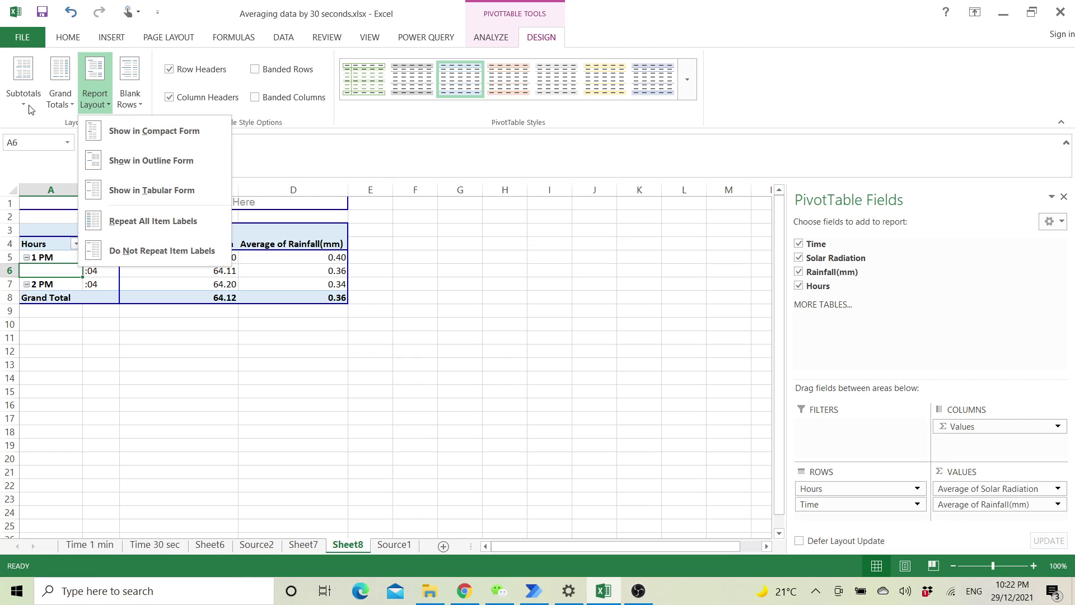
left_click(136, 104)
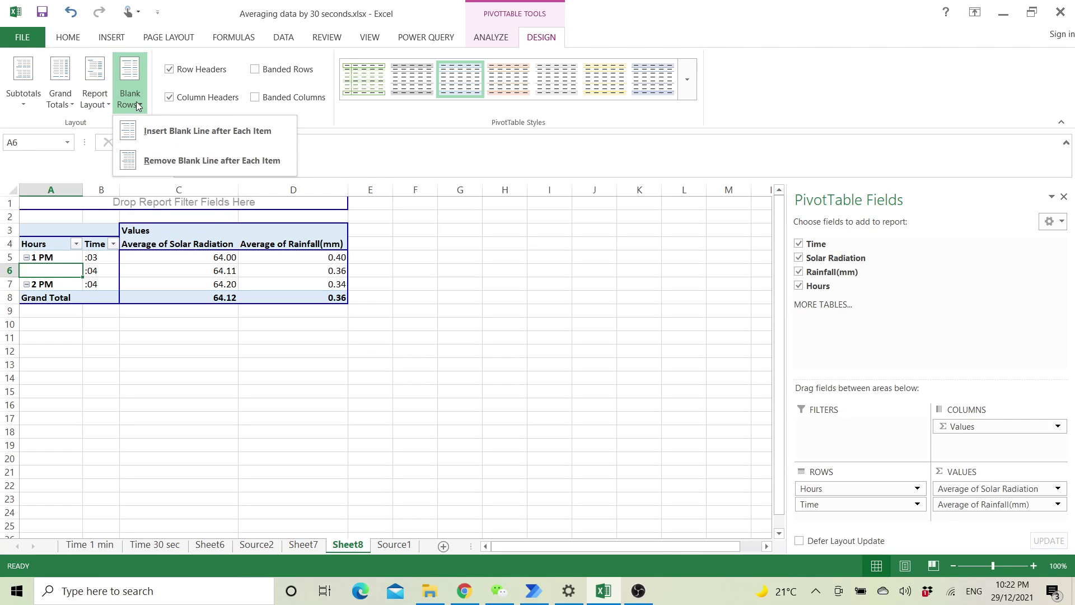
left_click(106, 102)
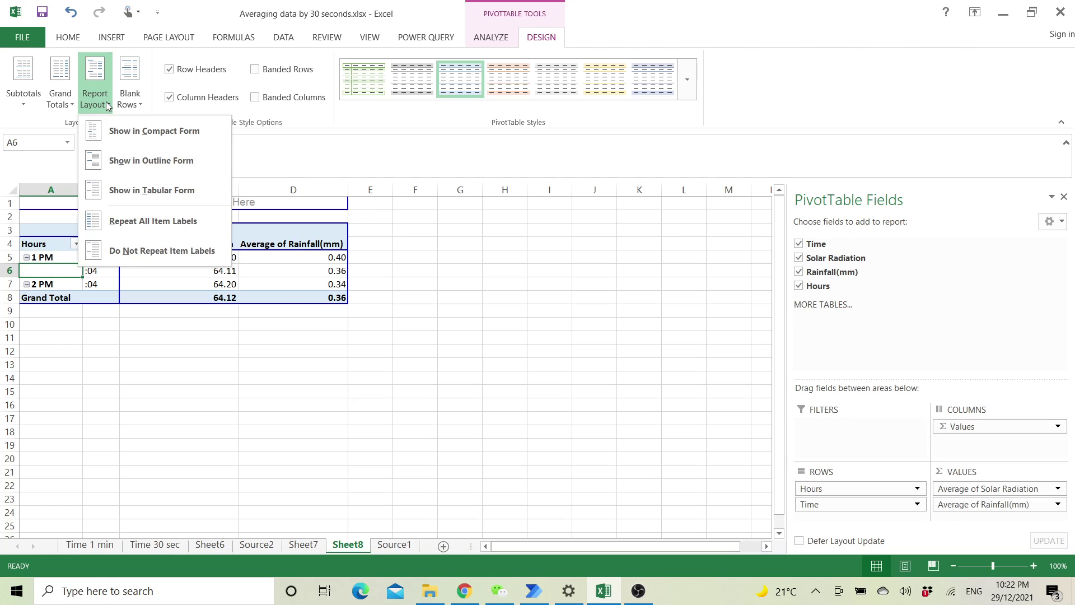
left_click(133, 222)
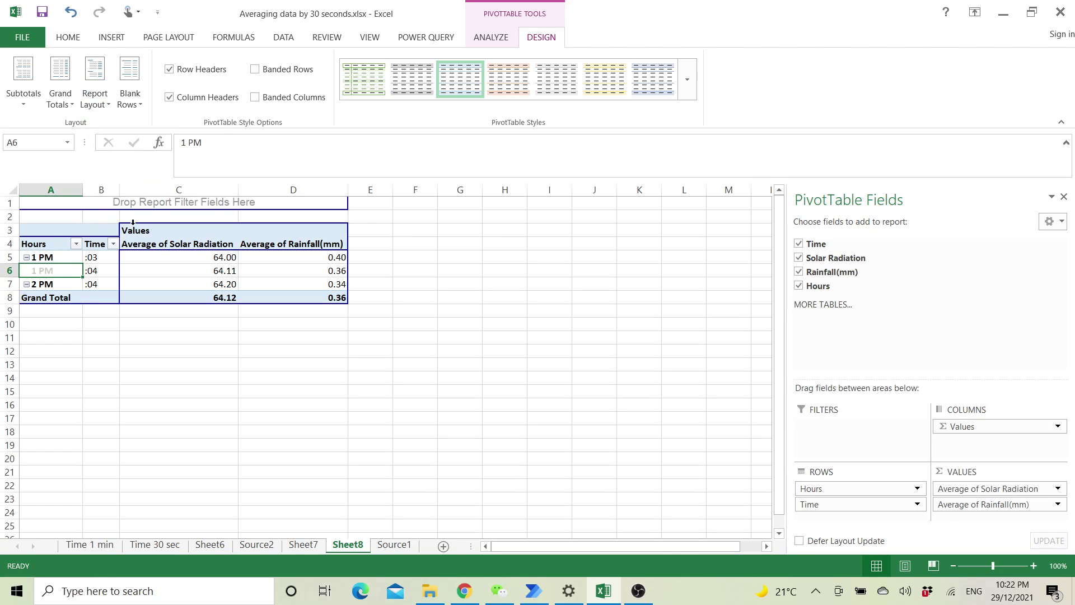
left_click(85, 361)
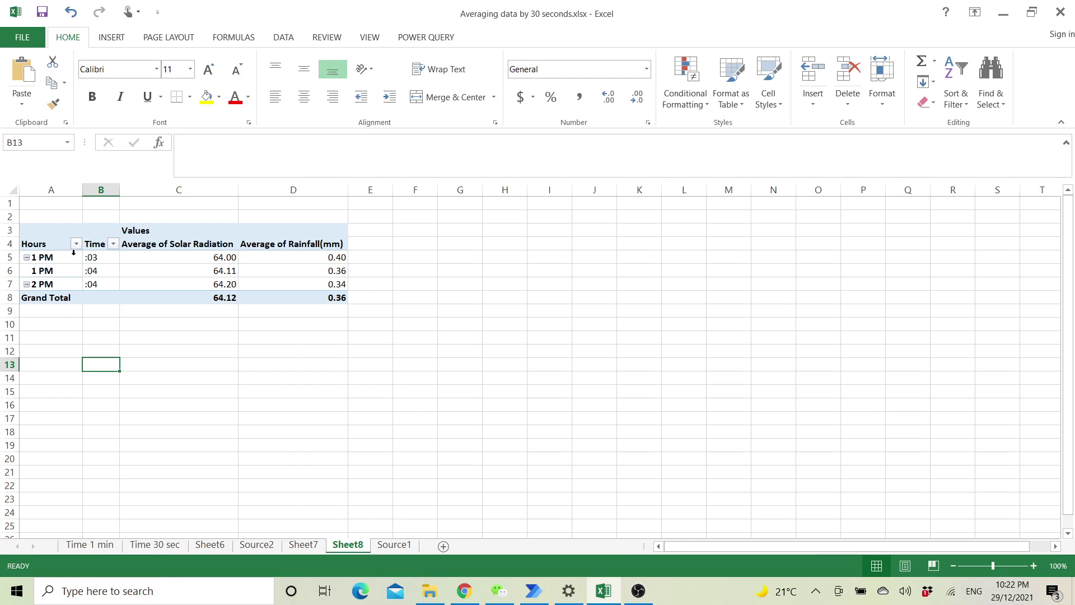
left_click(161, 265)
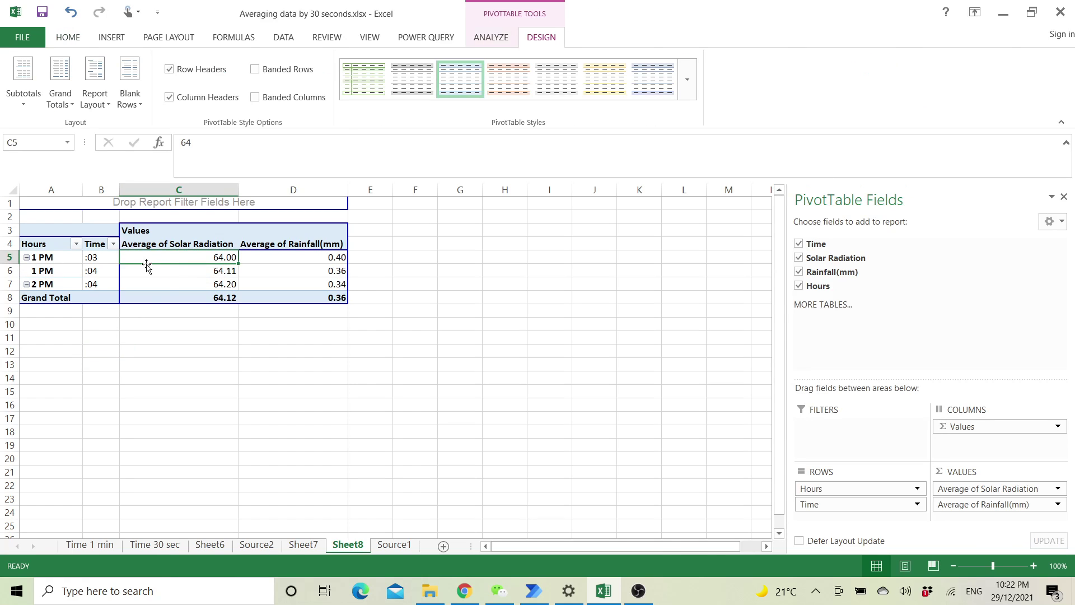